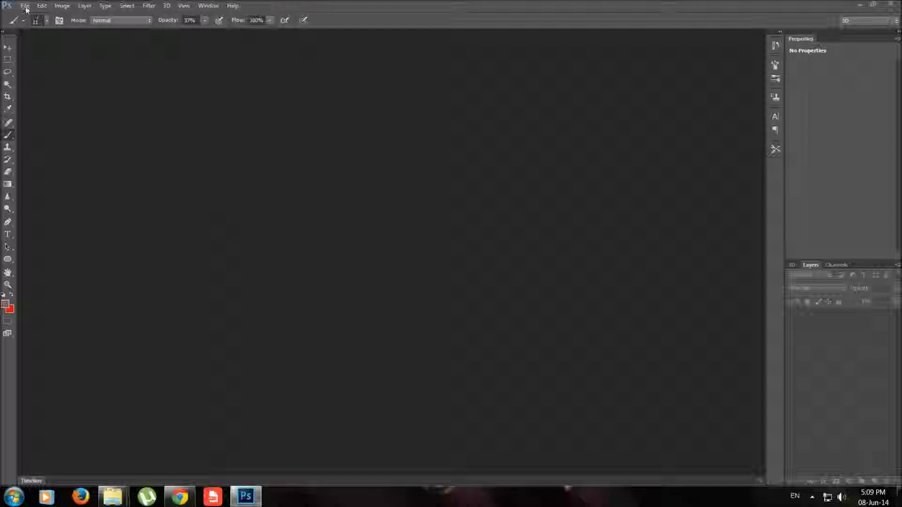
# Step: Create a custom white 2560 × 1440 px document at 300 ppi
pyautogui.click(446, 139)
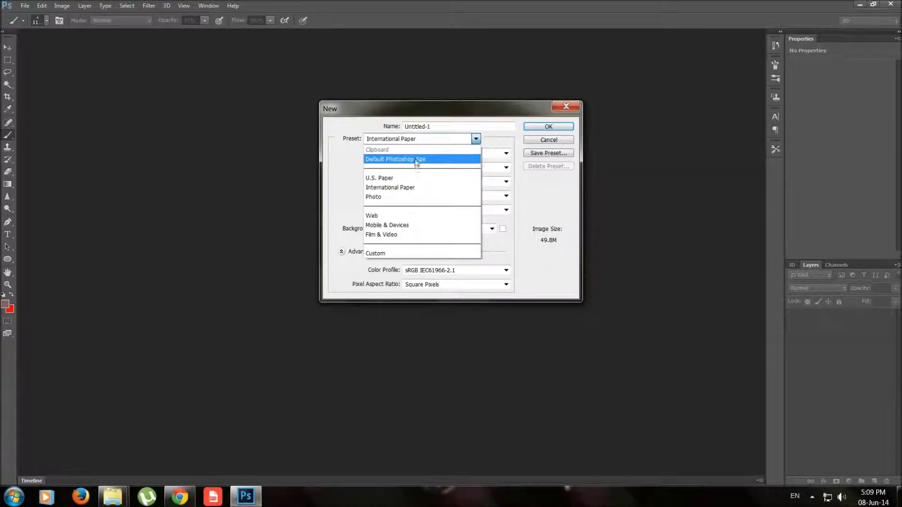
pyautogui.click(451, 253)
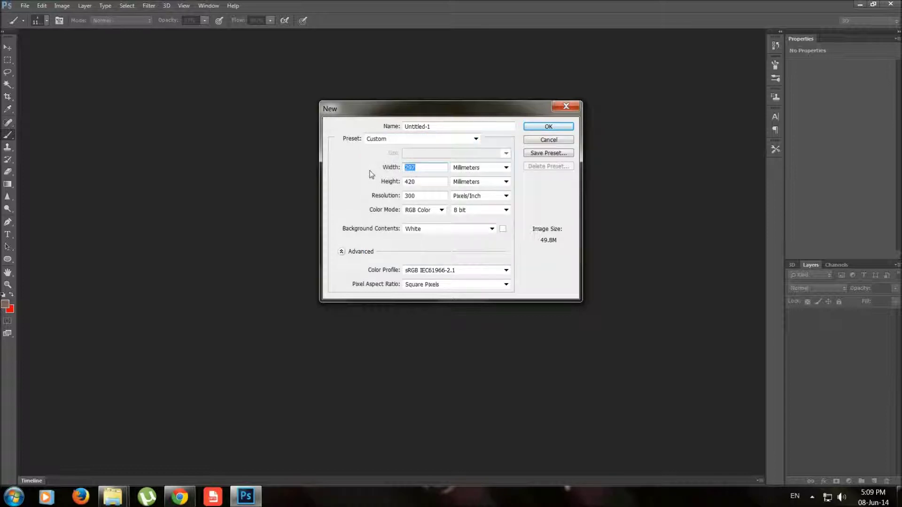
pyautogui.write('1')
pyautogui.write('1440')
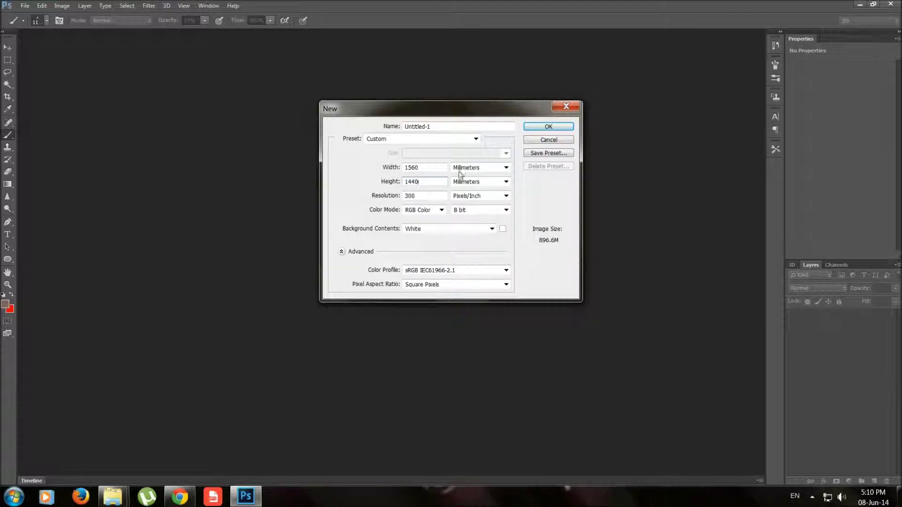
pyautogui.click(461, 168)
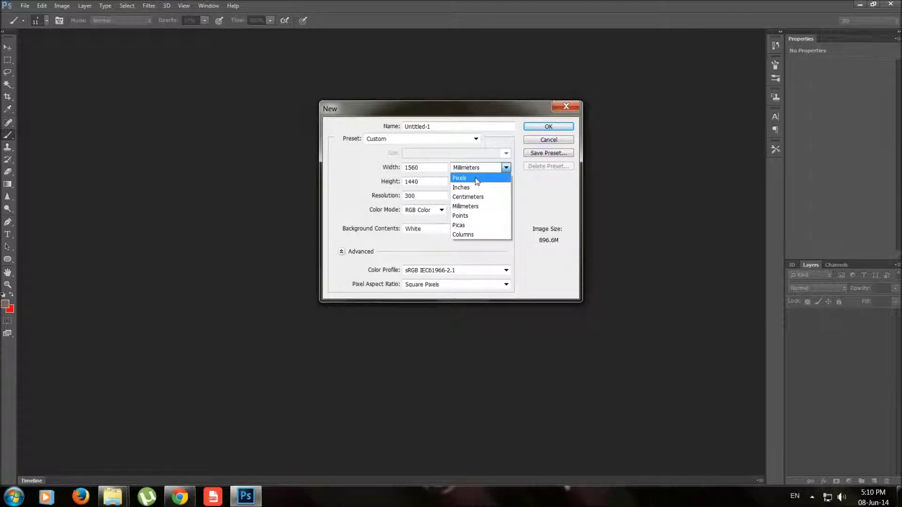
pyautogui.click(474, 178)
pyautogui.hotkey('shift', 'Tab')
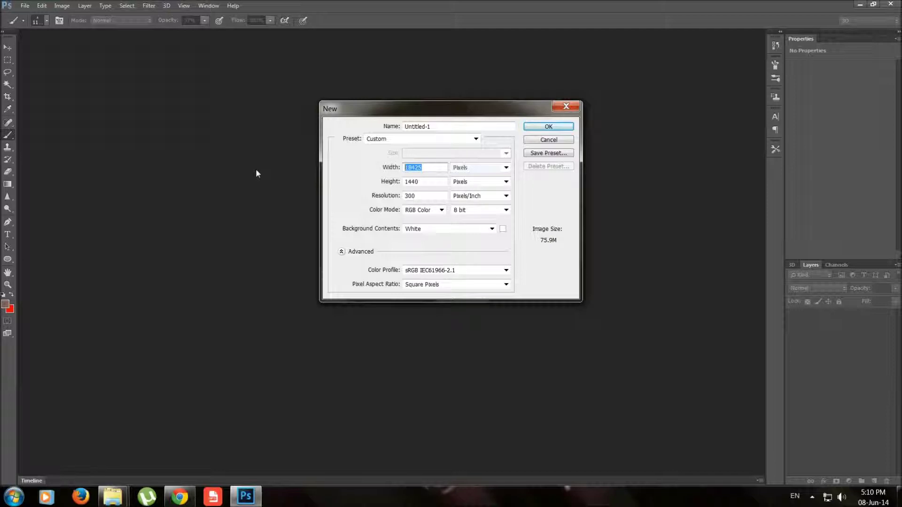
pyautogui.write('2560')
pyautogui.click(536, 131)
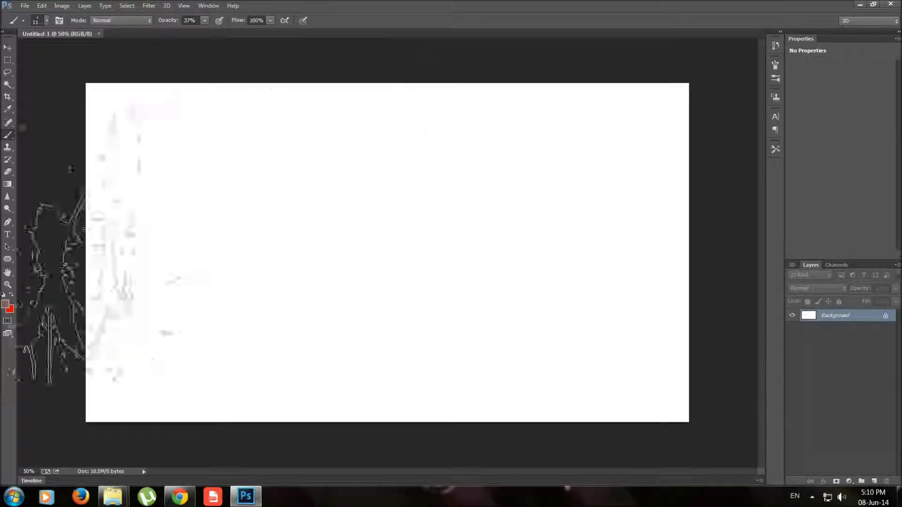
# Step: With the Gradient tool, set foreground white and background colour 535353
pyautogui.click(8, 184)
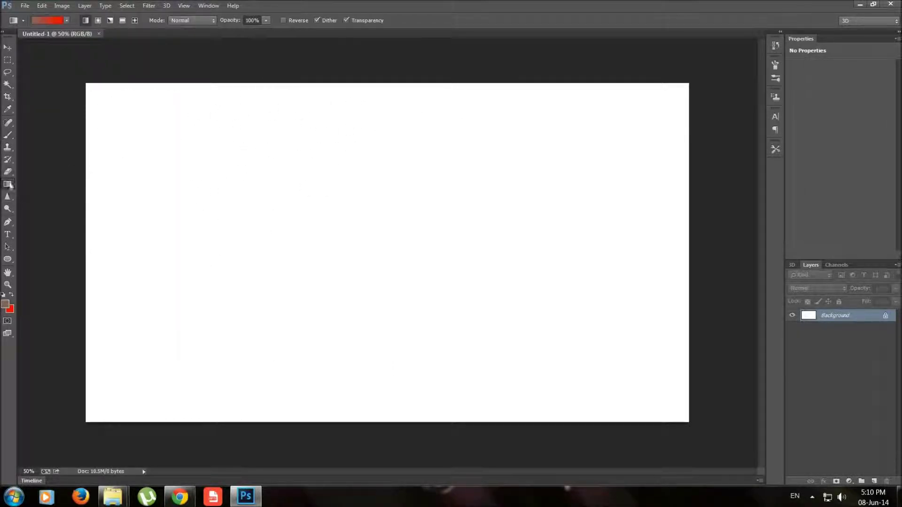
pyautogui.click(6, 304)
pyautogui.click(623, 89)
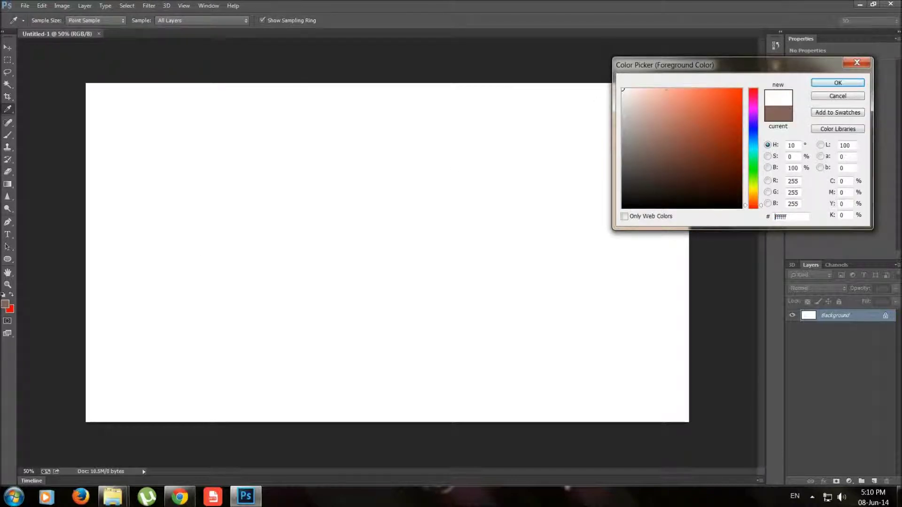
pyautogui.click(839, 85)
pyautogui.click(9, 309)
pyautogui.write('535353')
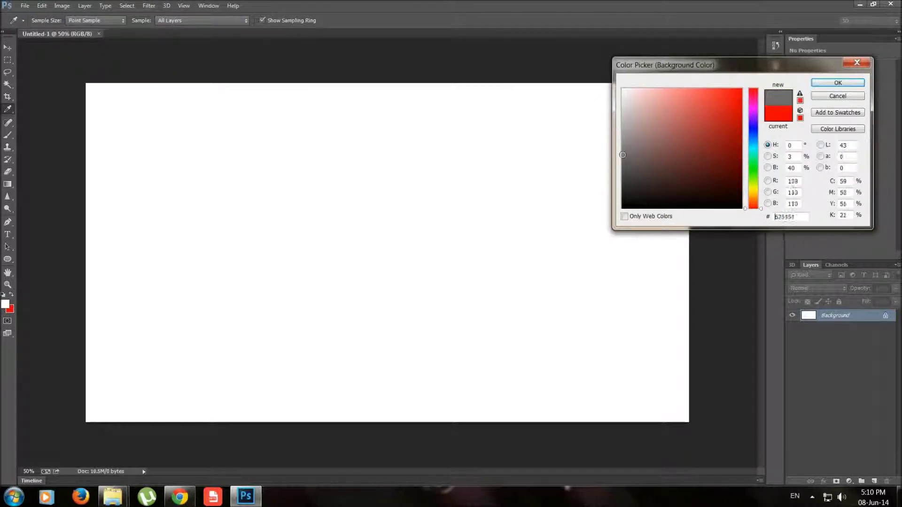
pyautogui.click(836, 84)
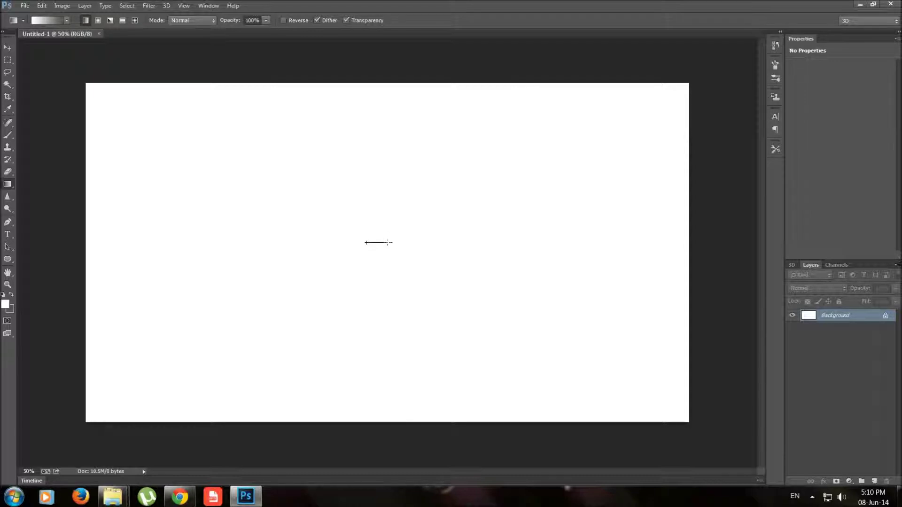
# Step: Try several white-to-grey gradient fills on the canvas and undo each one
pyautogui.moveTo(367, 242); pyautogui.dragTo(368, 241)
pyautogui.hotkey('ctrl', 'z')
pyautogui.moveTo(80, 241); pyautogui.dragTo(698, 245)
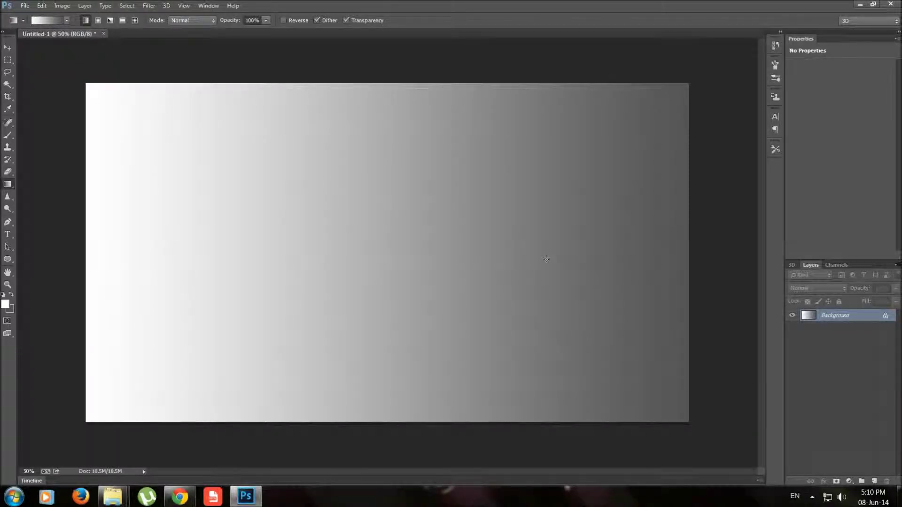
pyautogui.hotkey('ctrl', 'z')
pyautogui.moveTo(399, 241); pyautogui.dragTo(399, 245)
pyautogui.hotkey('ctrl', 'z')
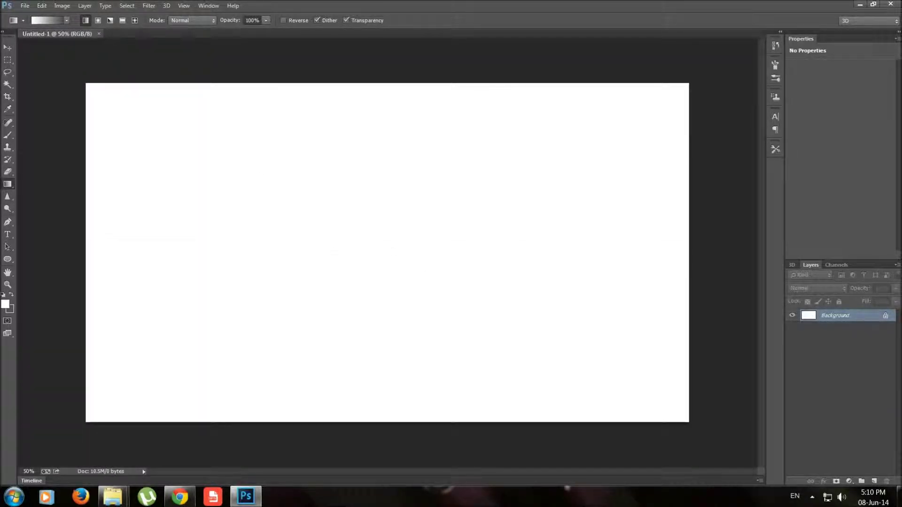
pyautogui.moveTo(375, 248); pyautogui.dragTo(397, 257)
pyautogui.hotkey('ctrl', 'z')
# Step: Set the background colour to grey 9e9c9c and the foreground to light grey dad7d7
pyautogui.click(9, 308)
pyautogui.moveTo(624, 124); pyautogui.dragTo(623, 133)
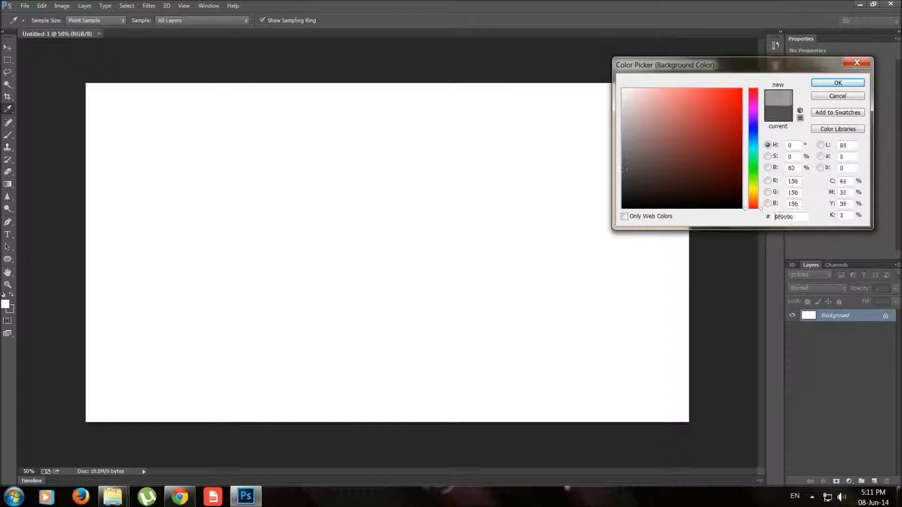
pyautogui.click(838, 82)
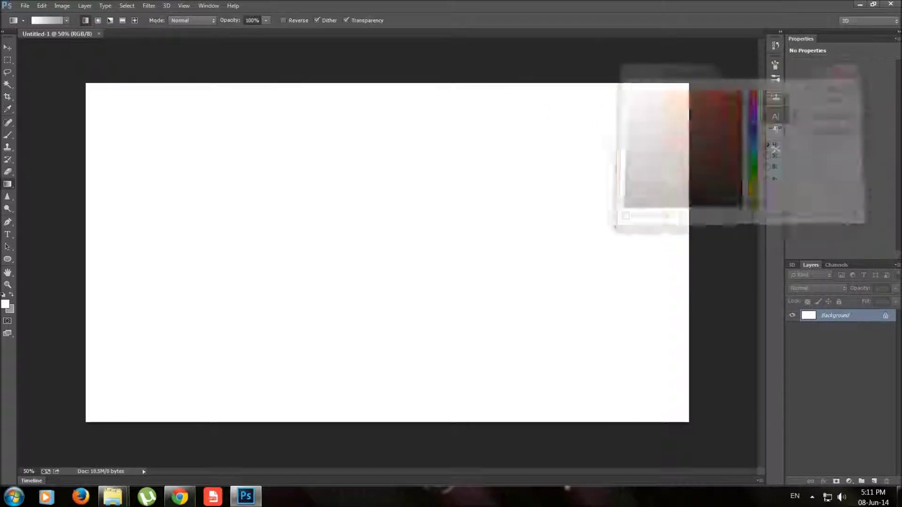
pyautogui.click(5, 304)
pyautogui.click(624, 106)
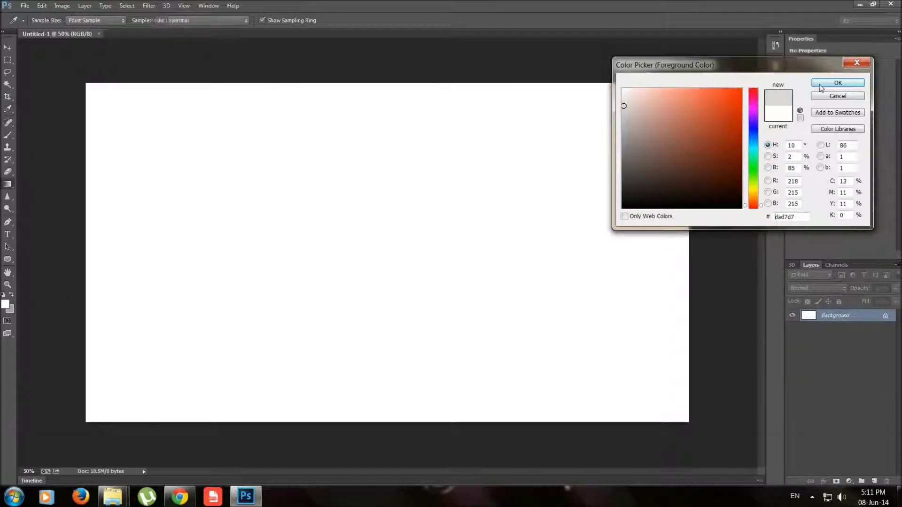
pyautogui.click(838, 83)
# Step: Test horizontal and vertical light-to-grey gradients, undo them, then start converting Background to a layer
pyautogui.press('g')
pyautogui.moveTo(63, 225); pyautogui.dragTo(731, 231)
pyautogui.hotkey('ctrl', 'z')
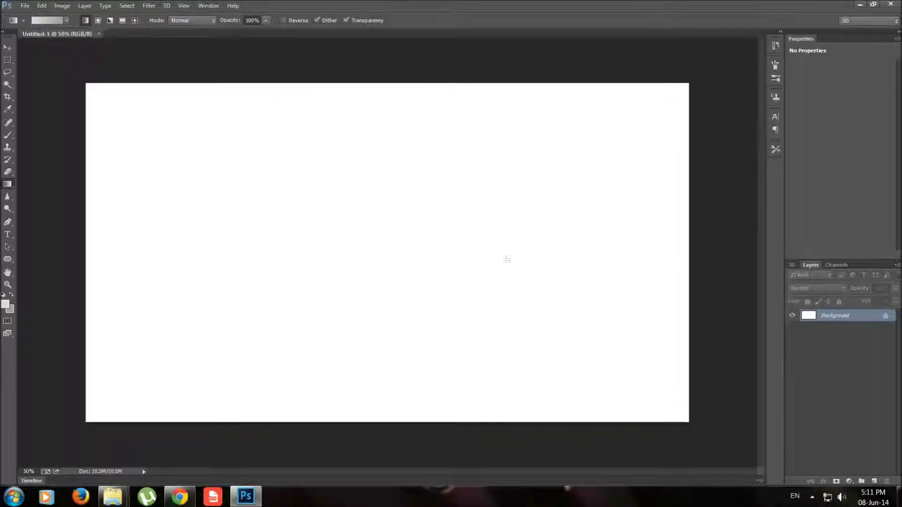
pyautogui.moveTo(399, 66); pyautogui.dragTo(399, 452)
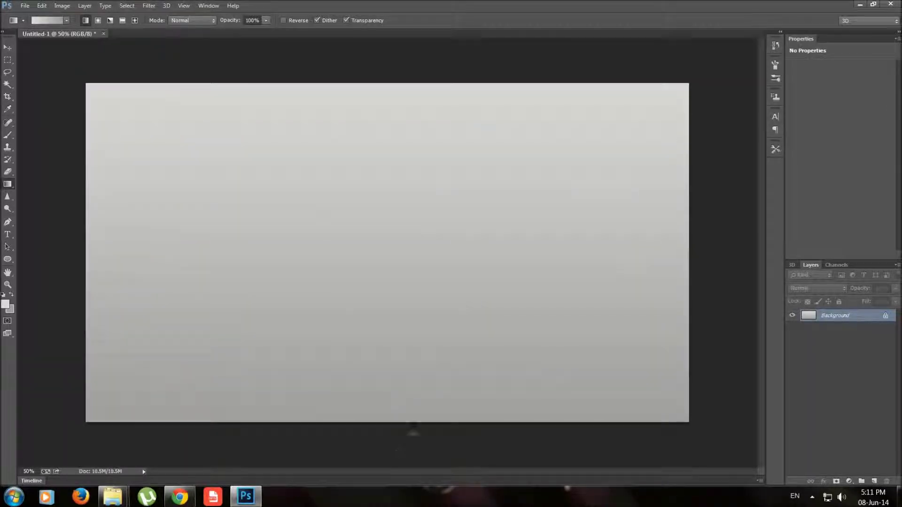
pyautogui.hotkey('ctrl', 'z')
pyautogui.rightClick(817, 315)
pyautogui.click(829, 325)
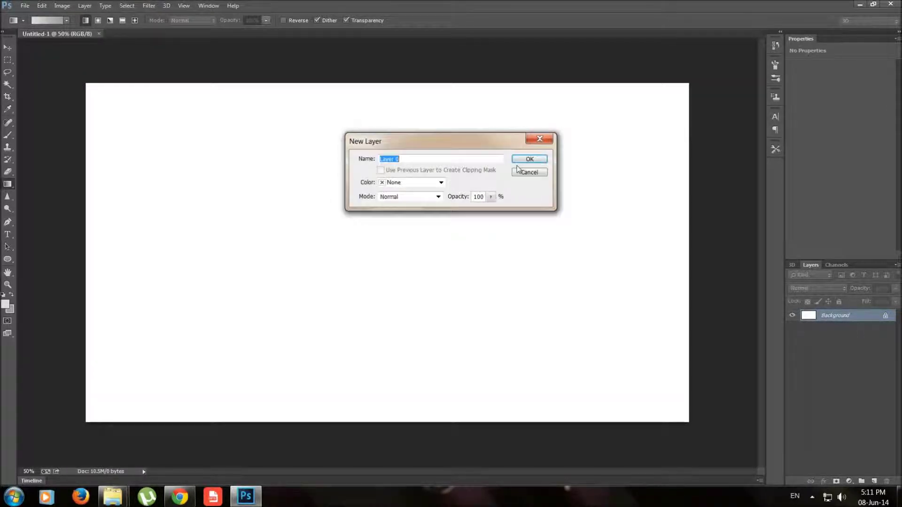
# Step: Make Background into Layer 0, fill new Layer 1 with a vertical light-to-grey gradient, and add Layer 2
pyautogui.click(518, 165)
pyautogui.rightClick(830, 317)
pyautogui.click(860, 322)
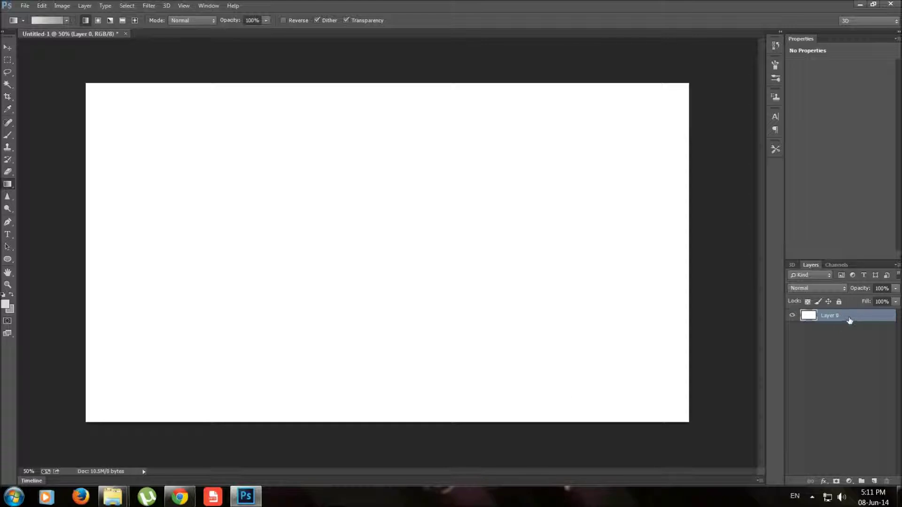
pyautogui.click(873, 481)
pyautogui.moveTo(389, 80); pyautogui.dragTo(388, 459)
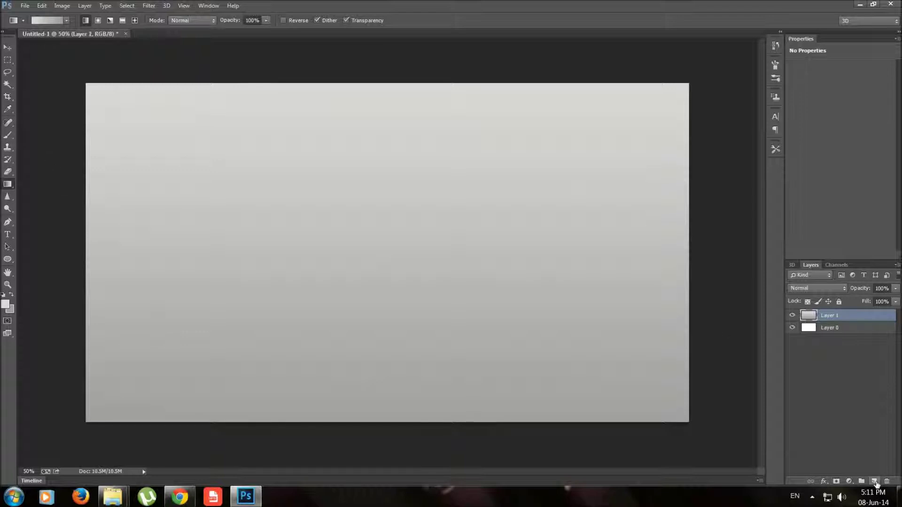
pyautogui.click(875, 482)
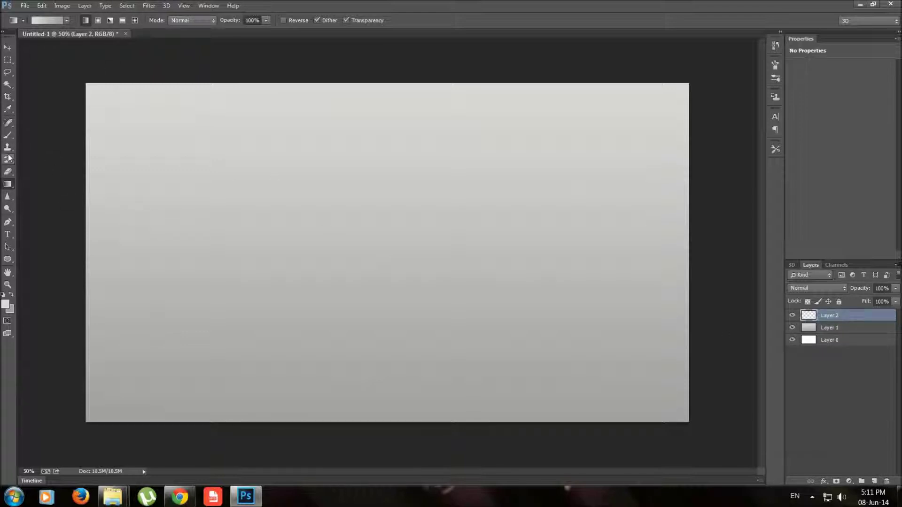
pyautogui.click(8, 235)
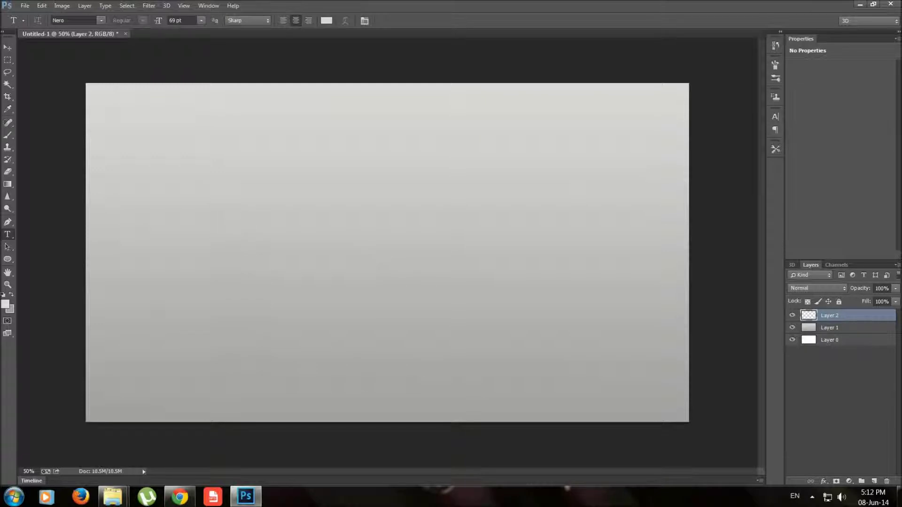
# Step: Type THE in a text box left of centre and give it a dark colour
pyautogui.moveTo(210, 188)
pyautogui.mouseDown()
pyautogui.moveTo(538, 343)
pyautogui.moveTo(611, 352)
pyautogui.moveTo(488, 334)
pyautogui.moveTo(416, 301)
pyautogui.mouseUp()
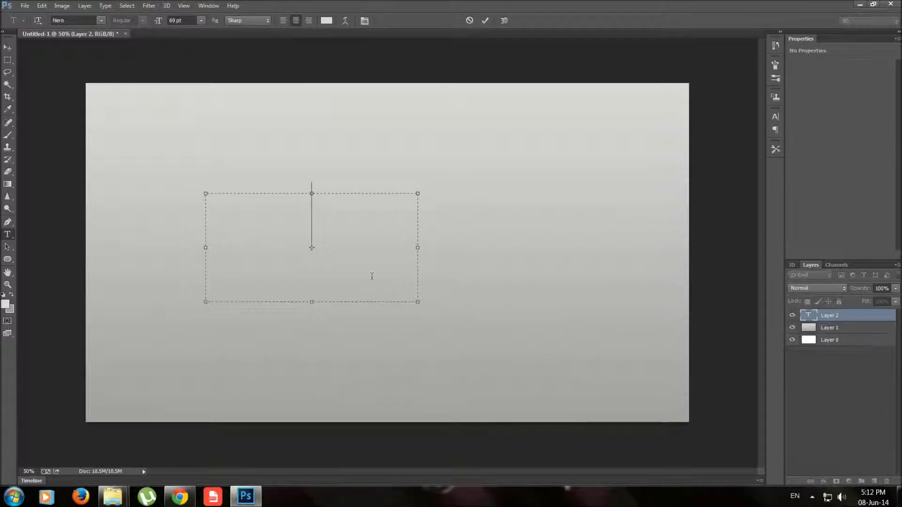
pyautogui.write('THE')
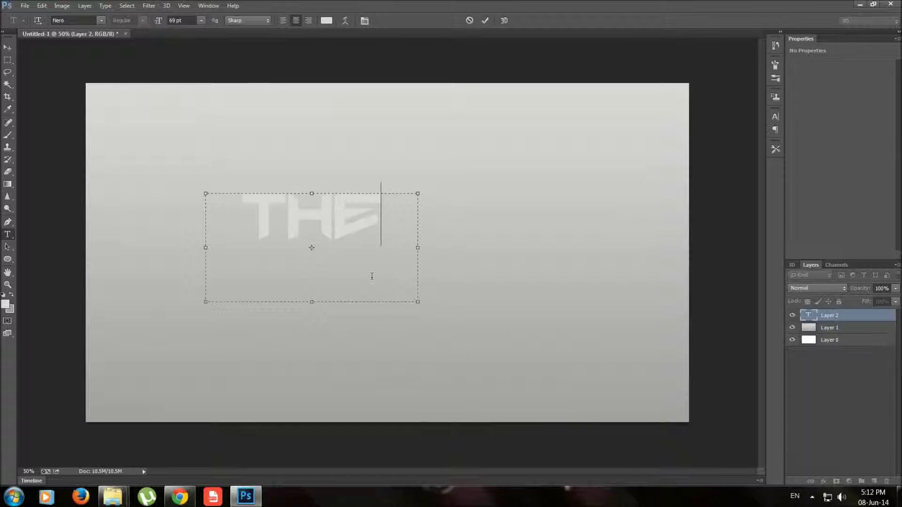
pyautogui.click(326, 21)
pyautogui.moveTo(624, 206)
pyautogui.mouseDown()
pyautogui.moveTo(621, 188)
pyautogui.moveTo(621, 204)
pyautogui.mouseUp()
pyautogui.click(829, 83)
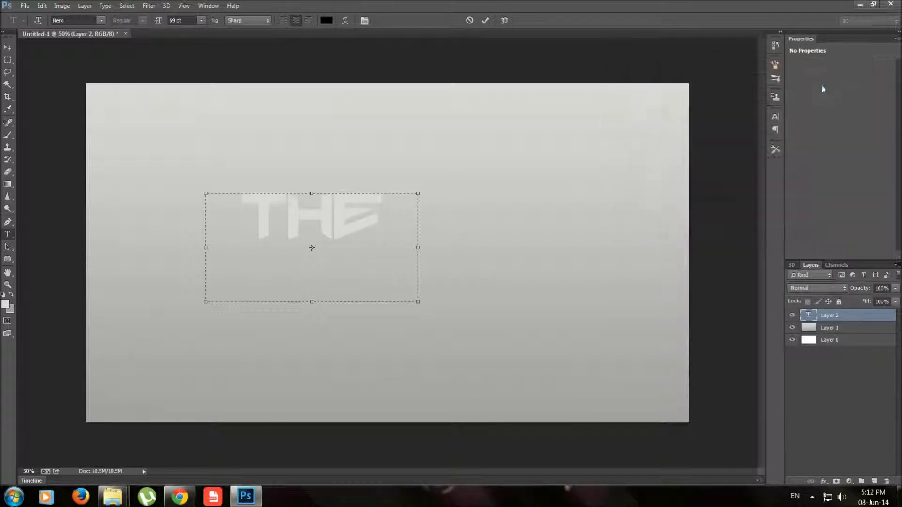
# Step: Recolour all of THE pure black, commit it, and draw a second text box to its right
pyautogui.hotkey('ctrl', 'a')
pyautogui.click(326, 20)
pyautogui.click(625, 206)
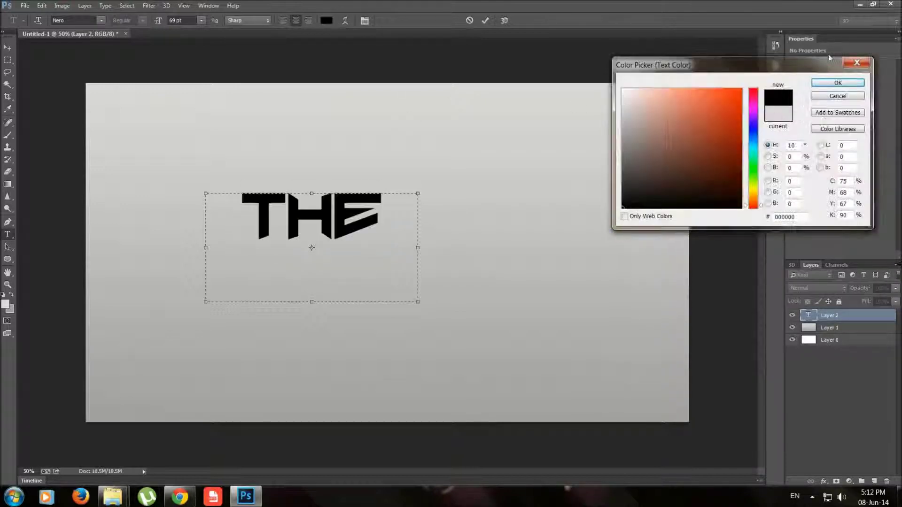
pyautogui.click(840, 83)
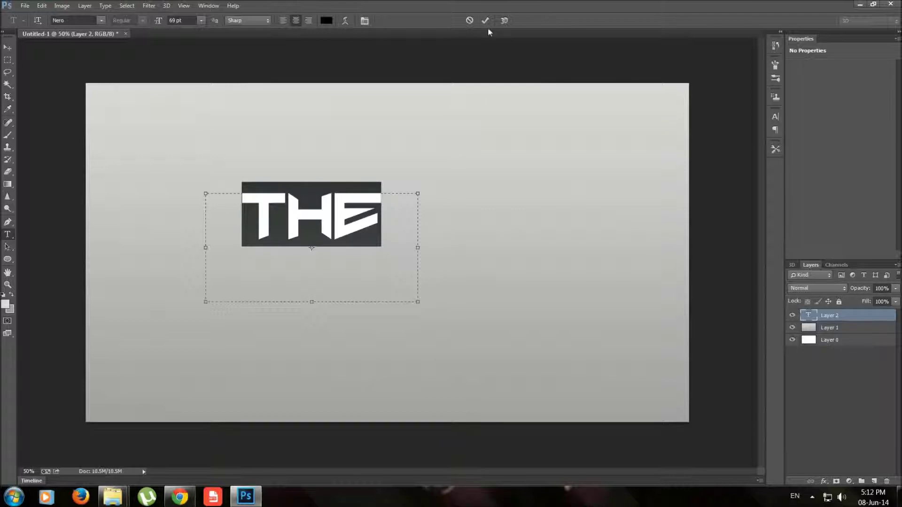
pyautogui.click(485, 20)
pyautogui.moveTo(418, 211); pyautogui.dragTo(606, 320)
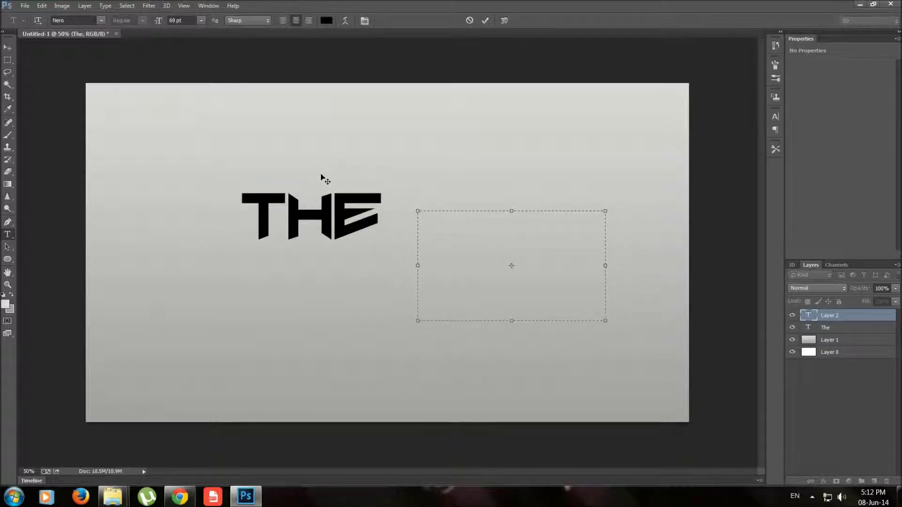
# Step: Choose the Onky font for the second text box
pyautogui.write('PM')
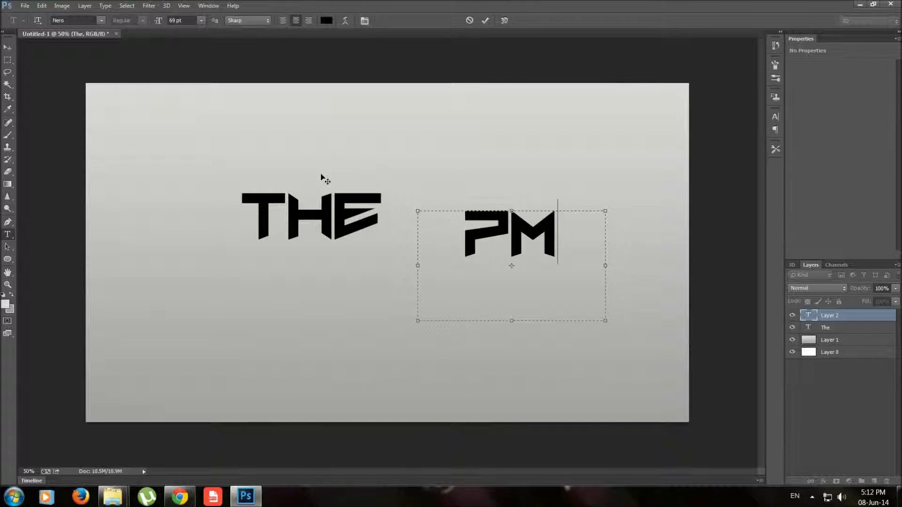
pyautogui.press('BackSpace')
pyautogui.press('BackSpace')
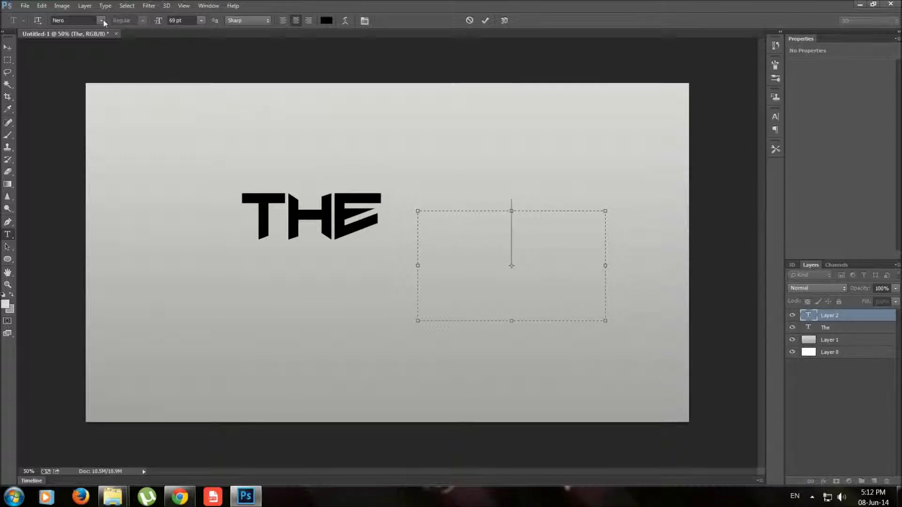
pyautogui.click(101, 20)
pyautogui.moveTo(190, 163)
pyautogui.mouseDown()
pyautogui.moveTo(192, 195)
pyautogui.moveTo(187, 163)
pyautogui.mouseUp()
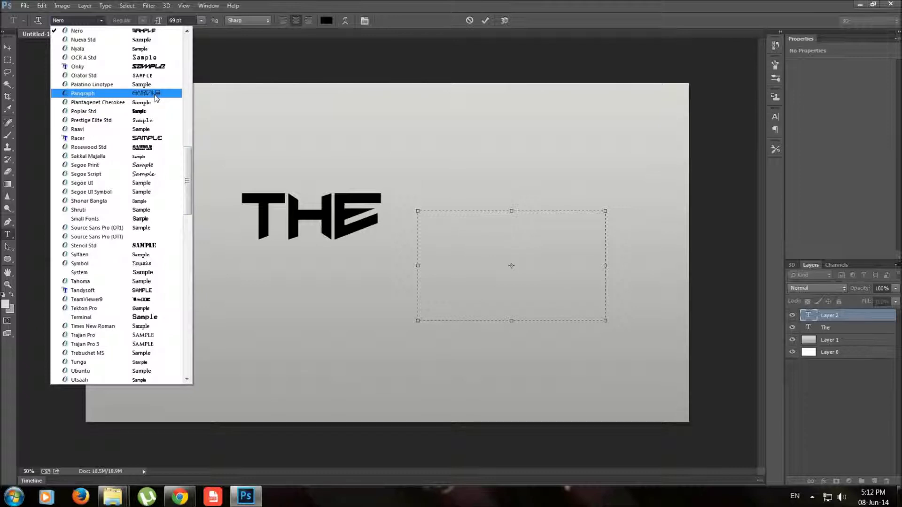
pyautogui.moveTo(187, 159); pyautogui.dragTo(187, 138)
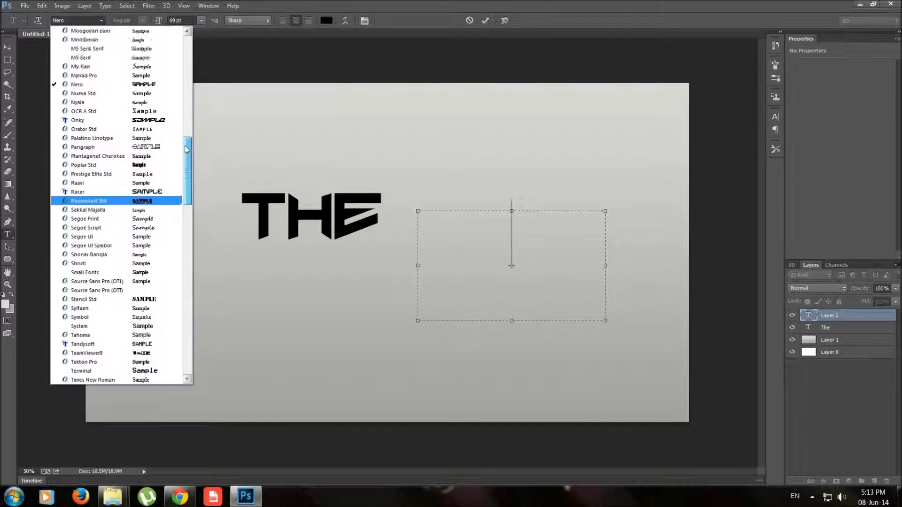
pyautogui.moveTo(186, 138)
pyautogui.mouseDown()
pyautogui.moveTo(187, 45)
pyautogui.moveTo(193, 137)
pyautogui.mouseUp()
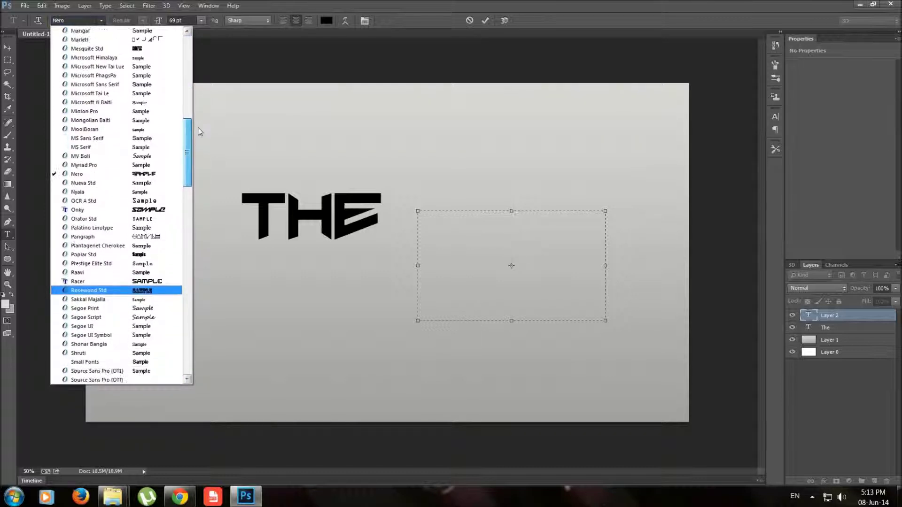
pyautogui.click(165, 202)
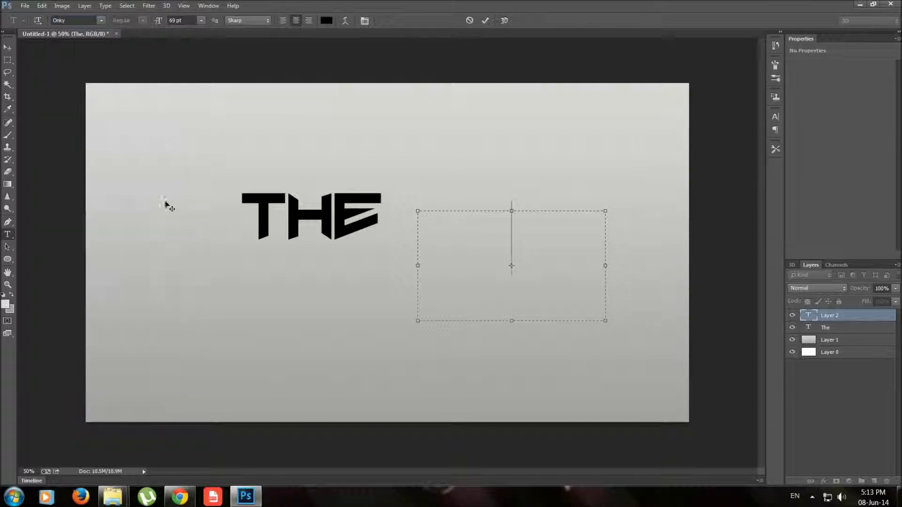
# Step: Type PM at 67 pt and commit the text
pyautogui.write('PM')
pyautogui.press('BackSpace')
pyautogui.press('BackSpace')
pyautogui.moveTo(162, 21); pyautogui.dragTo(158, 21)
pyautogui.write('PM')
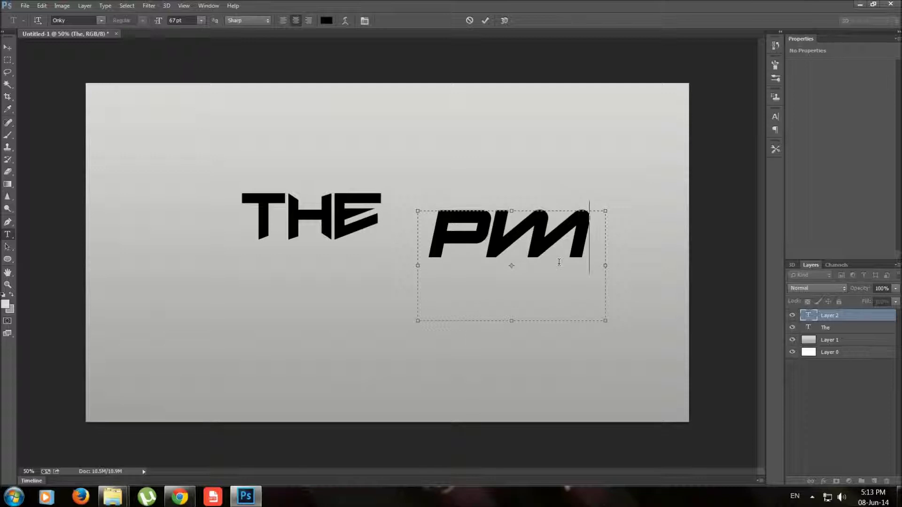
pyautogui.click(486, 21)
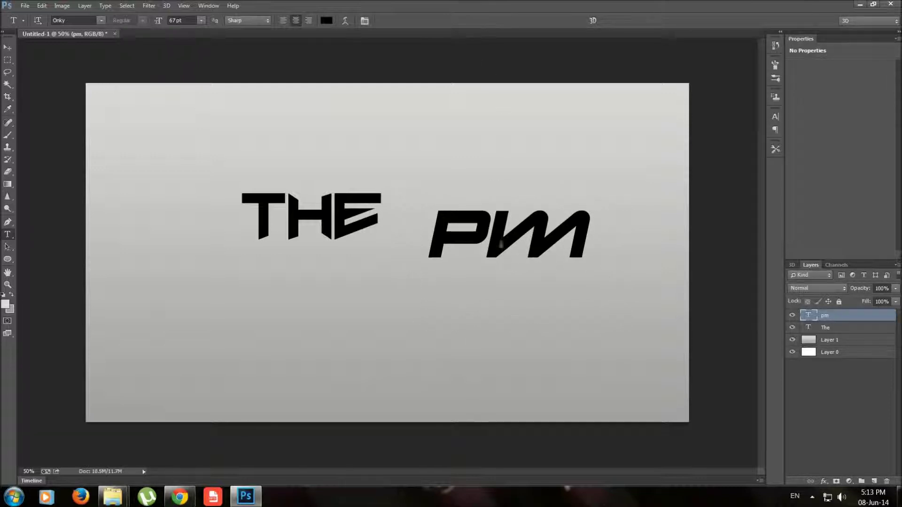
pyautogui.click(7, 48)
# Step: Shift THE to the left and set the PM layer snugly beside it to read 'THE PM'
pyautogui.moveTo(531, 239)
pyautogui.mouseDown()
pyautogui.moveTo(331, 221)
pyautogui.moveTo(198, 229)
pyautogui.mouseUp()
pyautogui.hotkey('alt', '[')
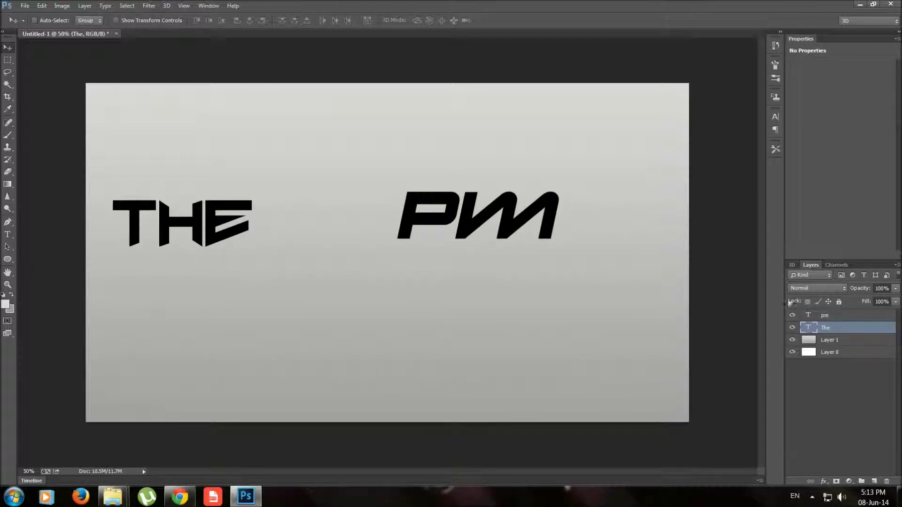
pyautogui.click(808, 312)
pyautogui.moveTo(505, 210); pyautogui.dragTo(370, 219)
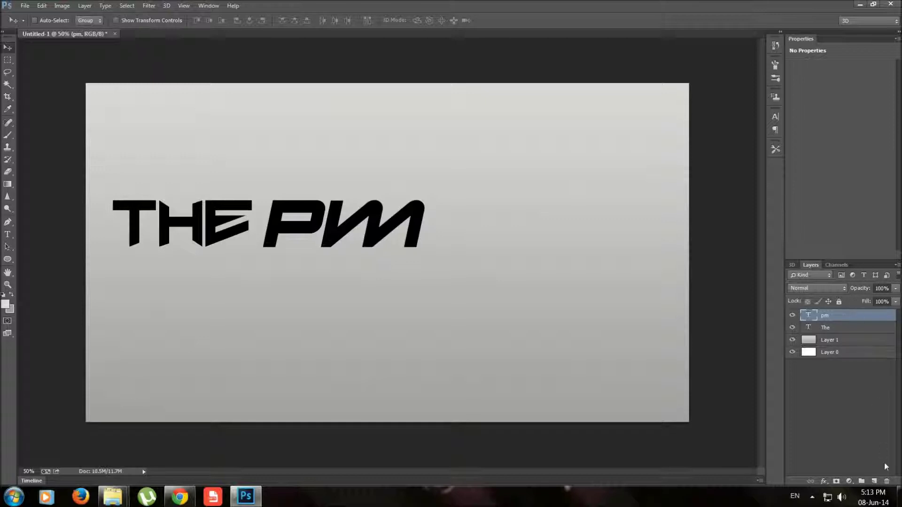
pyautogui.click(850, 482)
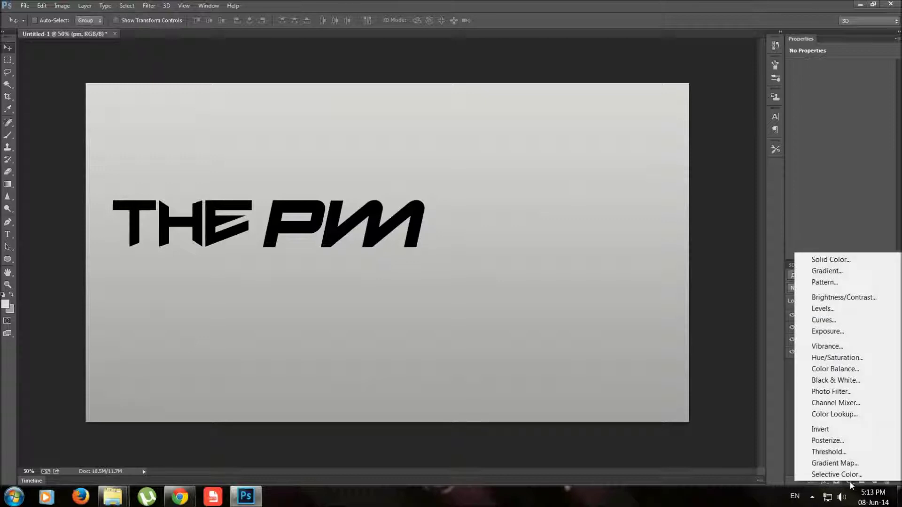
# Step: Add 'graphics' in Paragraph Black right of THE PM, widening the text box to fit
pyautogui.click(851, 483)
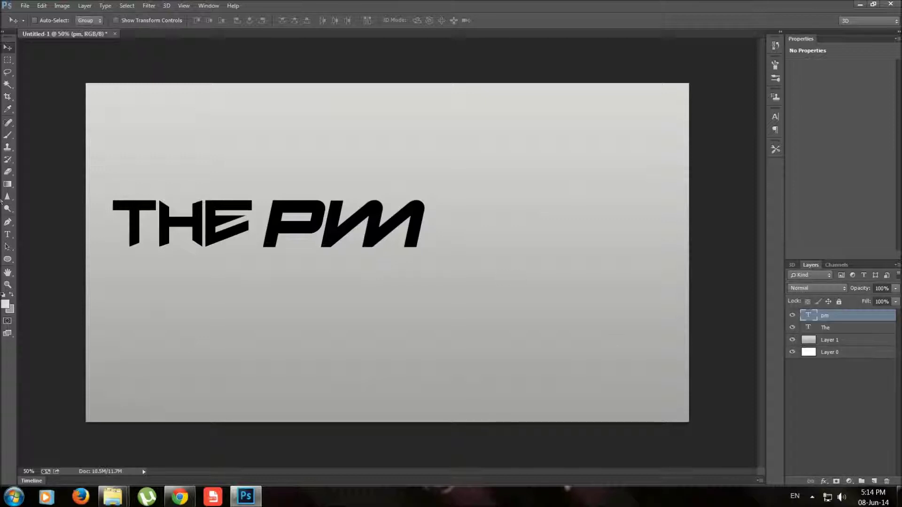
pyautogui.click(7, 235)
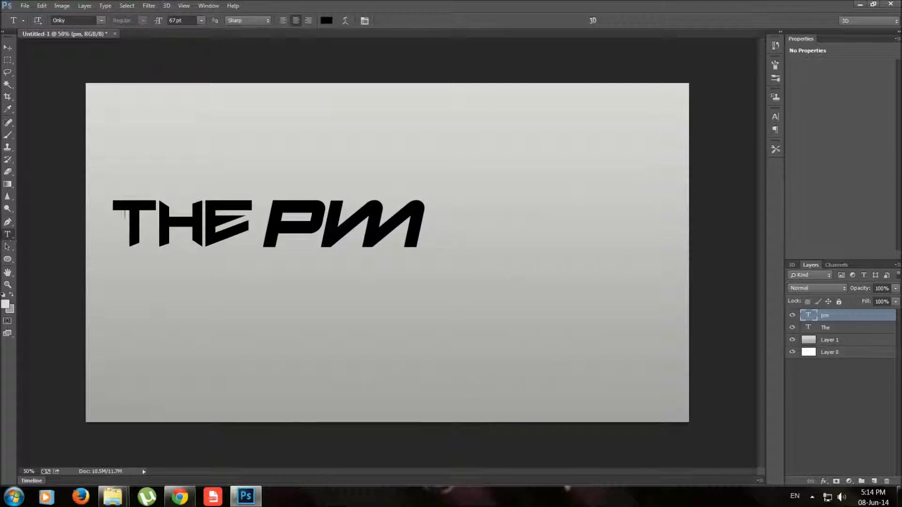
pyautogui.moveTo(469, 191); pyautogui.dragTo(639, 282)
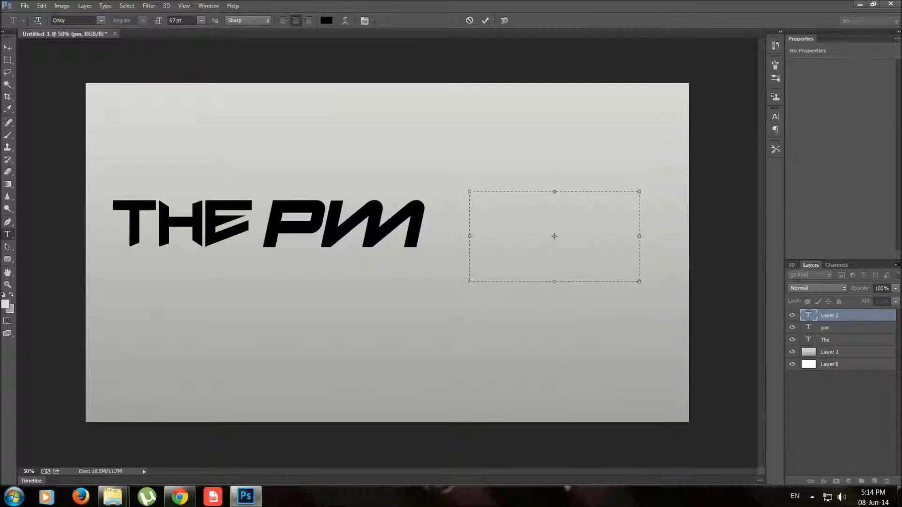
pyautogui.click(100, 20)
pyautogui.click(94, 67)
pyautogui.click(130, 40)
pyautogui.write('gra')
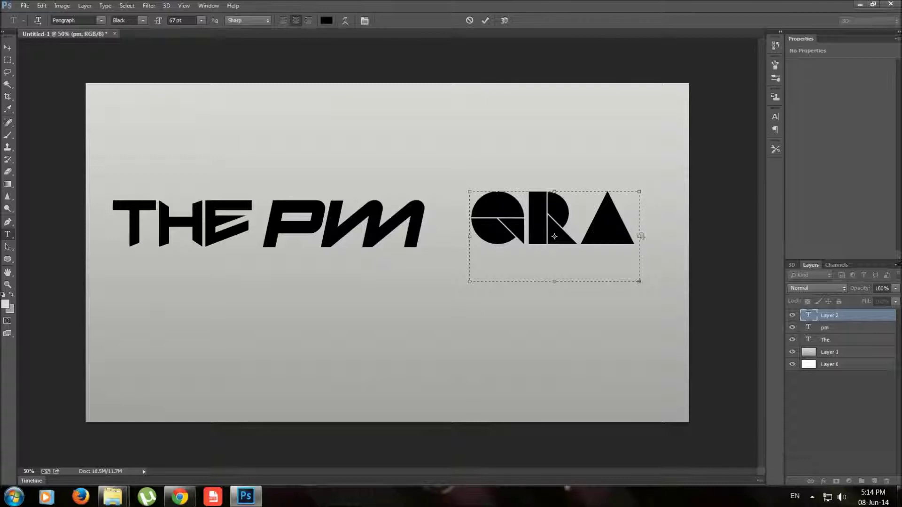
pyautogui.moveTo(643, 236)
pyautogui.mouseDown()
pyautogui.moveTo(800, 232)
pyautogui.moveTo(684, 236)
pyautogui.mouseUp()
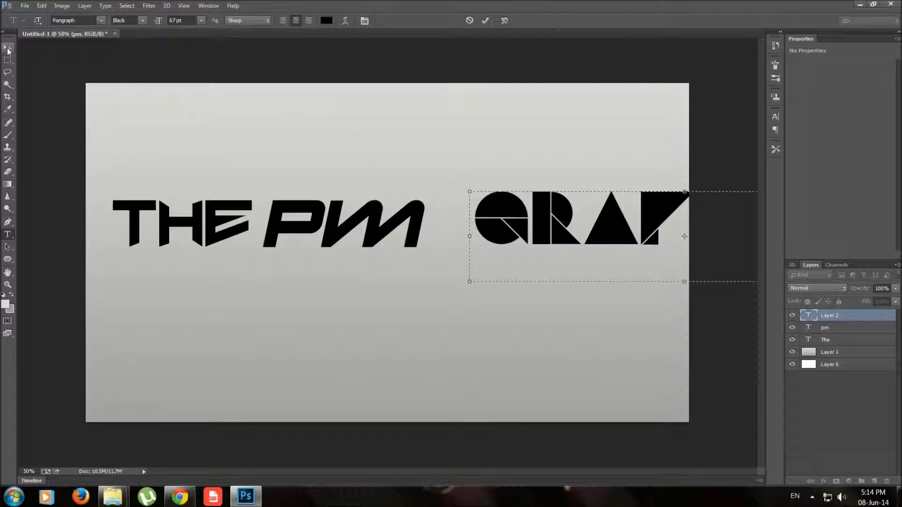
pyautogui.click(485, 22)
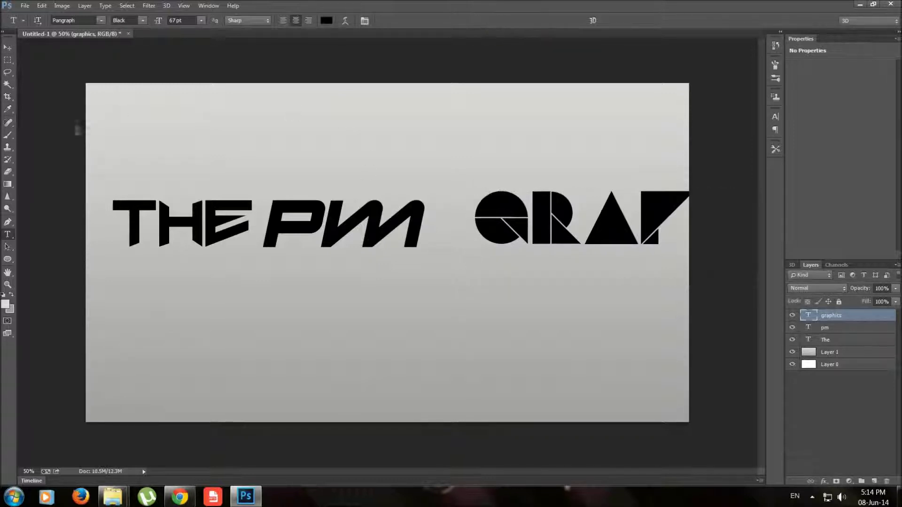
pyautogui.click(7, 47)
# Step: Move GRAPHICS onto a line below, then shift PM and THE right above it
pyautogui.moveTo(528, 230); pyautogui.dragTo(242, 303)
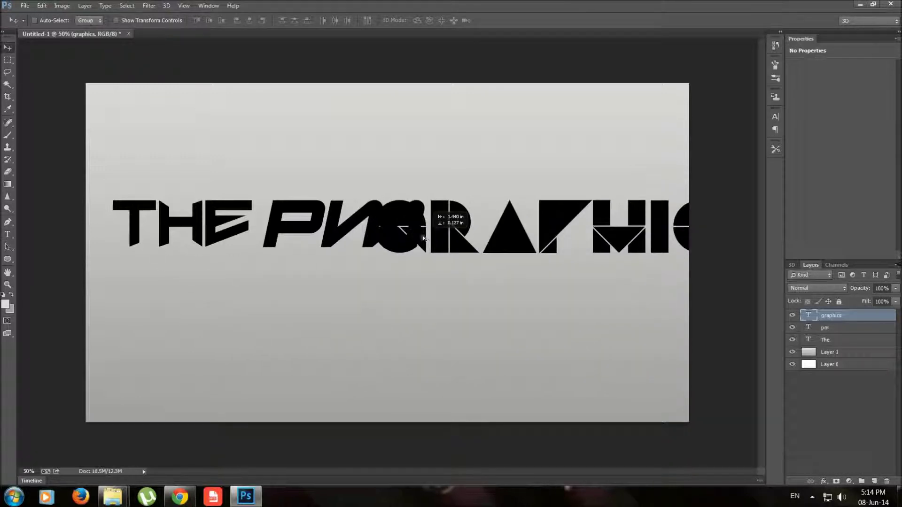
pyautogui.moveTo(240, 302); pyautogui.dragTo(235, 306)
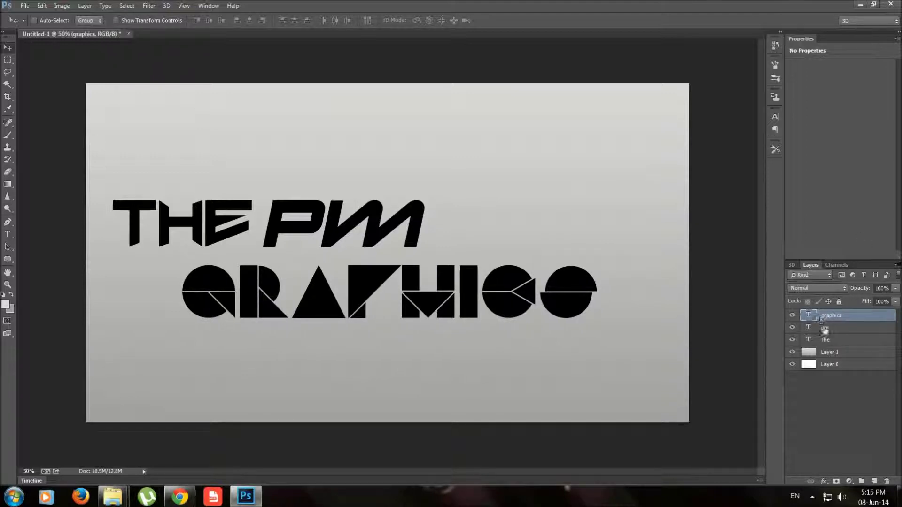
pyautogui.click(832, 327)
pyautogui.moveTo(207, 229); pyautogui.dragTo(347, 229)
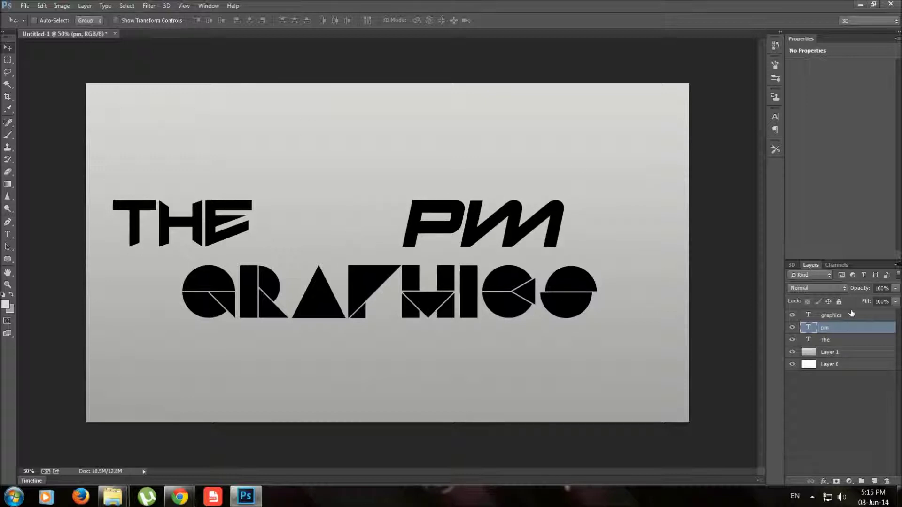
pyautogui.click(831, 341)
pyautogui.moveTo(172, 218); pyautogui.dragTo(290, 217)
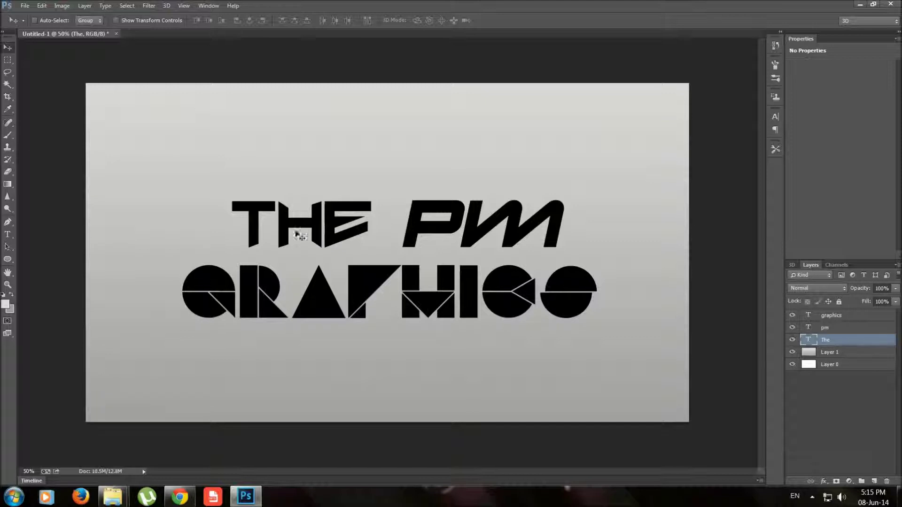
# Step: Fine-tune THE and PM side by side, then add a new empty layer above graphics
pyautogui.hotkey('shift', 'Left')
pyautogui.hotkey('shift', 'Left')
pyautogui.hotkey('shift', 'Left')
pyautogui.hotkey('shift', 'Left')
pyautogui.hotkey('shift', 'Left')
pyautogui.hotkey('shift', 'Left')
pyautogui.hotkey('shift', 'Left')
pyautogui.moveTo(471, 228); pyautogui.dragTo(474, 227)
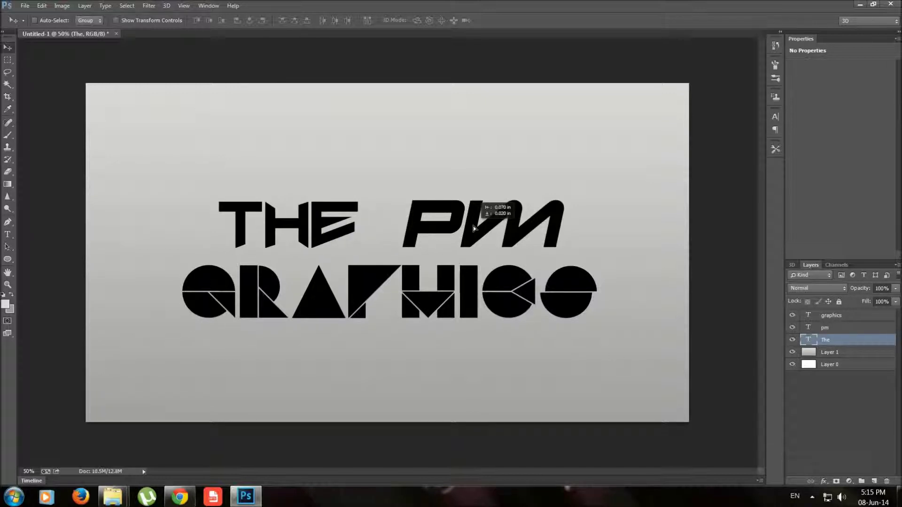
pyautogui.click(836, 332)
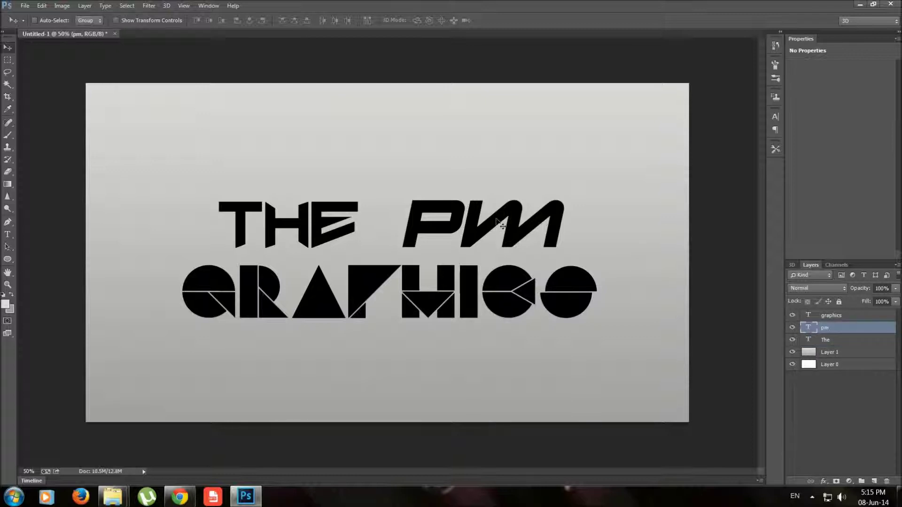
pyautogui.moveTo(496, 221); pyautogui.dragTo(480, 223)
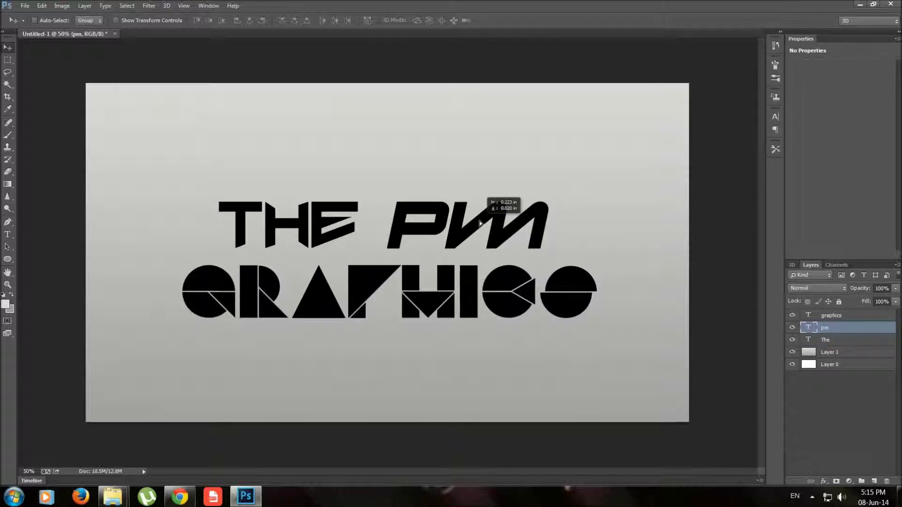
pyautogui.moveTo(480, 223); pyautogui.dragTo(480, 223)
pyautogui.click(842, 317)
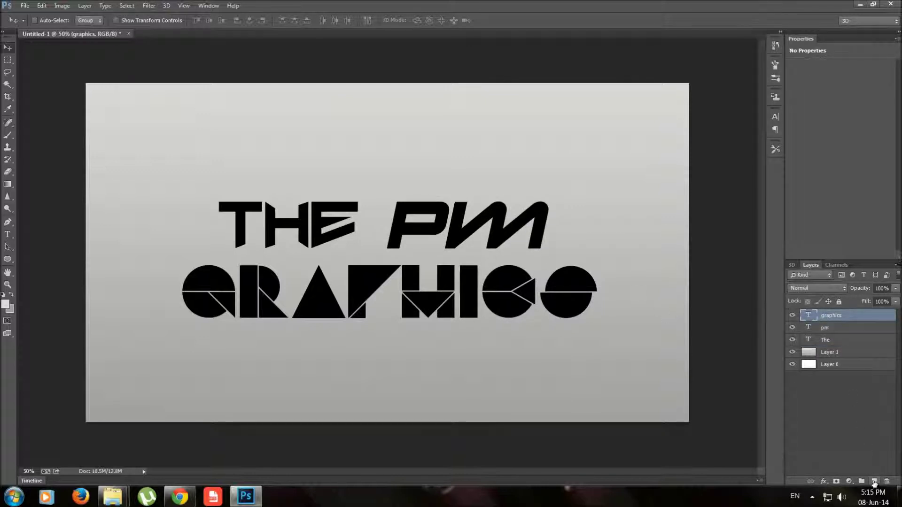
pyautogui.click(874, 480)
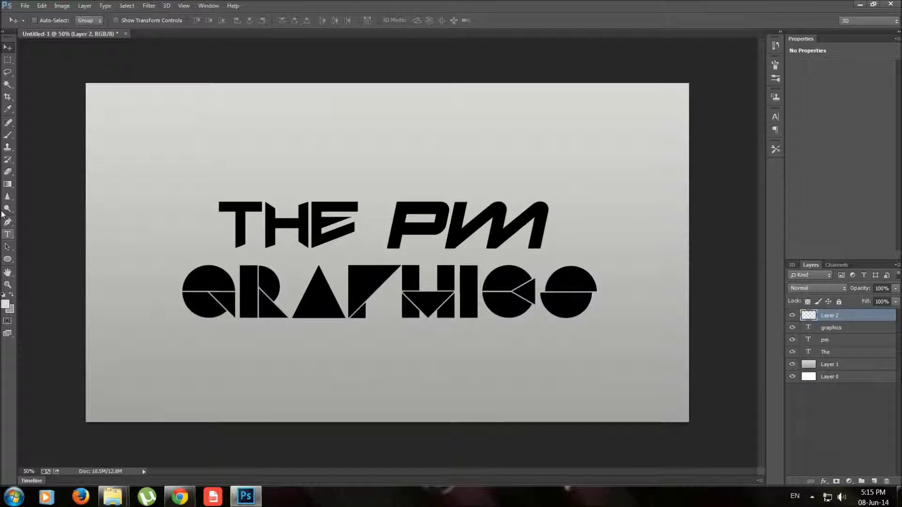
# Step: With a white Pencil, draw thin horizontal lines under THE PM and along GRAPHICS' bottom
pyautogui.moveTo(8, 136); pyautogui.dragTo(47, 140)
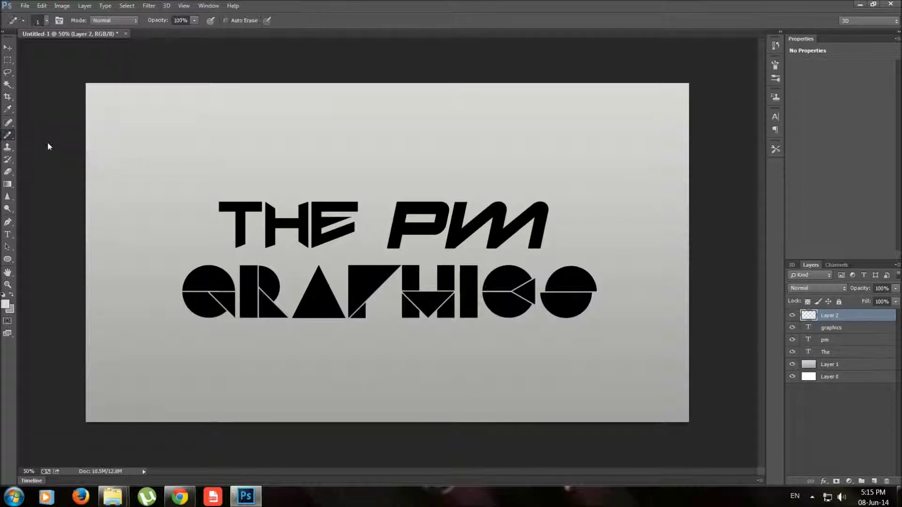
pyautogui.click(5, 304)
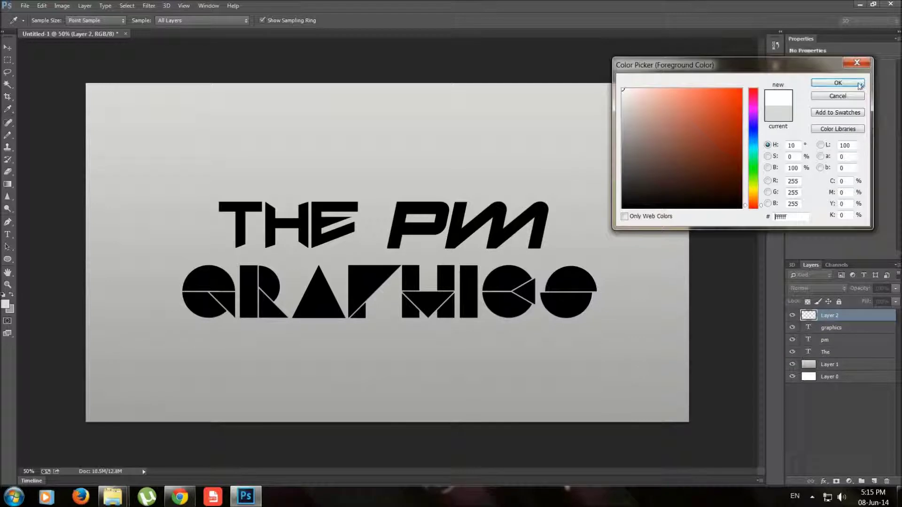
pyautogui.click(860, 84)
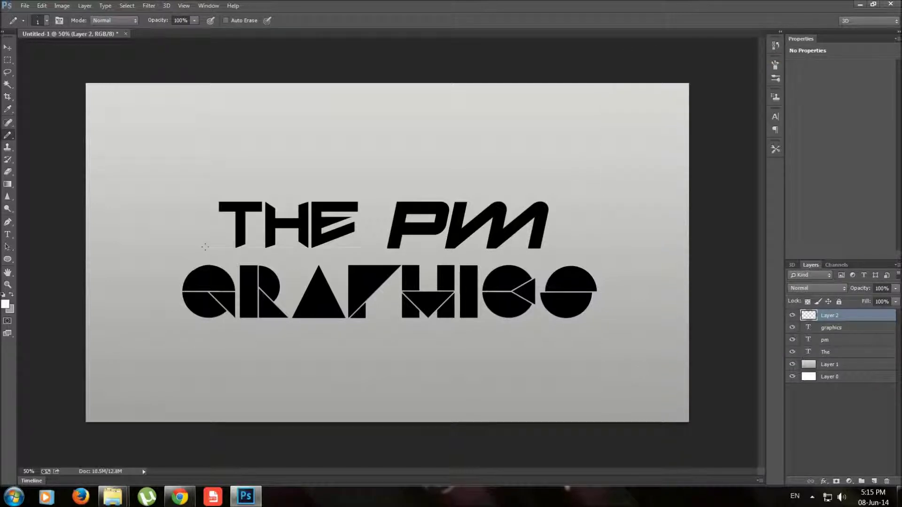
pyautogui.moveTo(564, 243); pyautogui.dragTo(585, 242)
pyautogui.moveTo(146, 318); pyautogui.dragTo(657, 318)
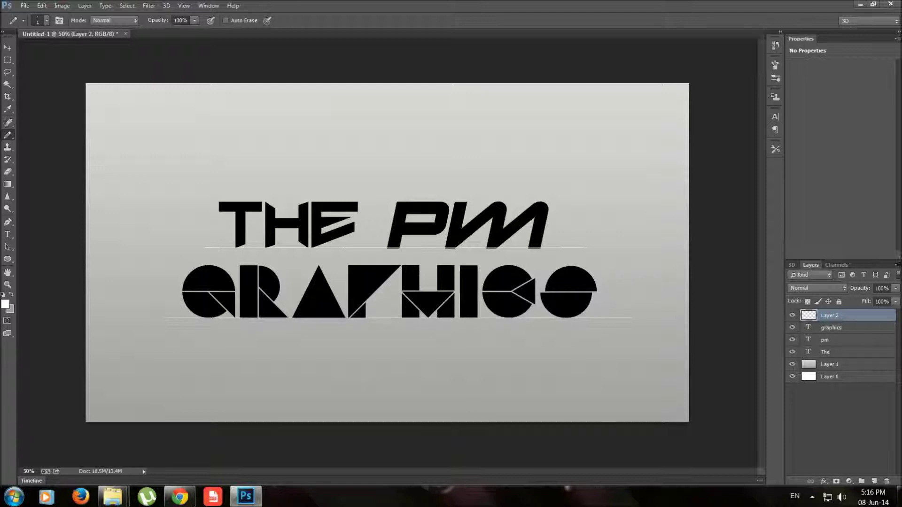
pyautogui.press('e')
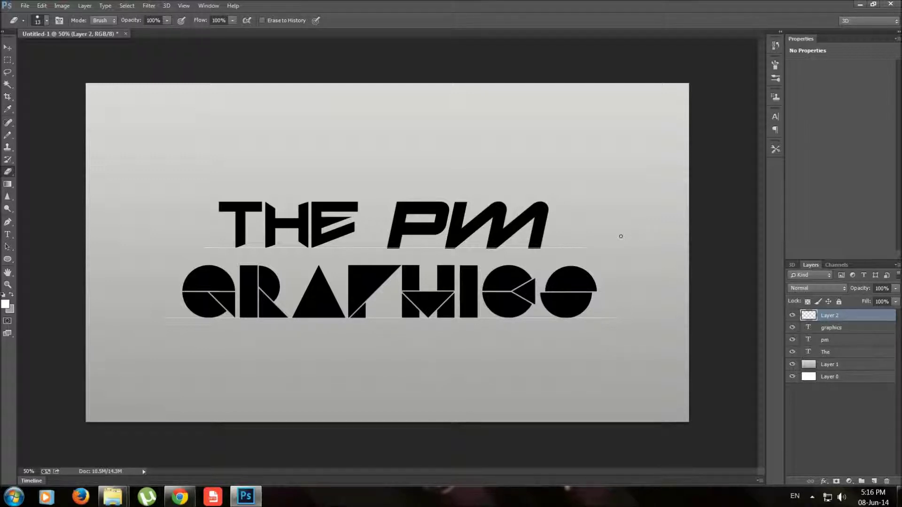
# Step: Nudge the GRAPHICS layer slightly down onto its white line
pyautogui.click(838, 328)
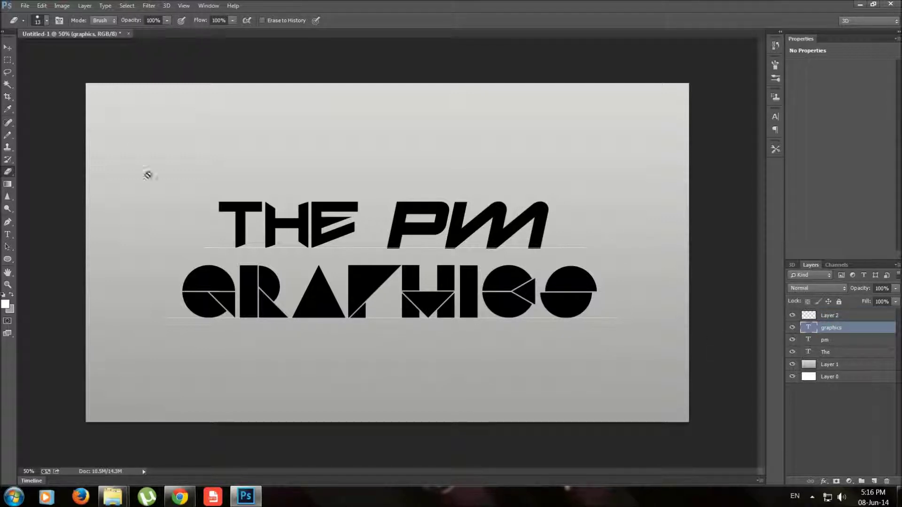
pyautogui.click(5, 48)
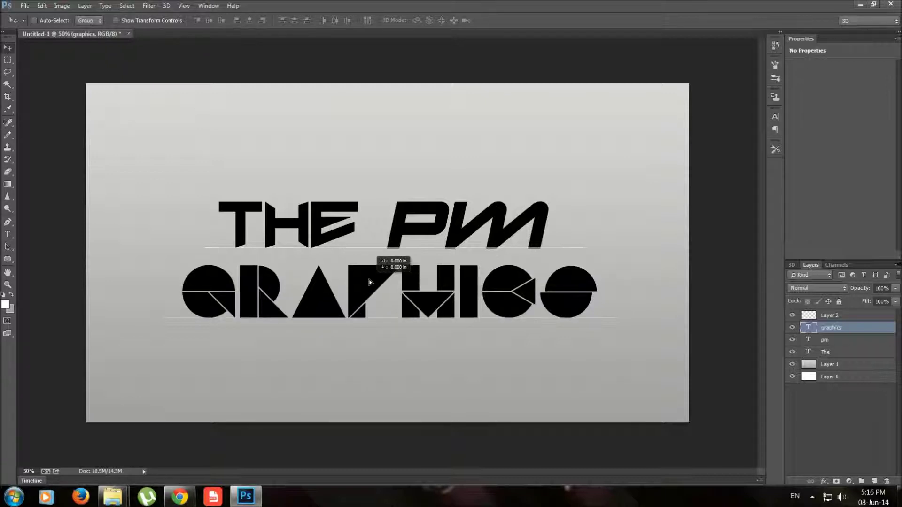
pyautogui.scroll(5, 373, 289)
pyautogui.moveTo(363, 311); pyautogui.dragTo(361, 312)
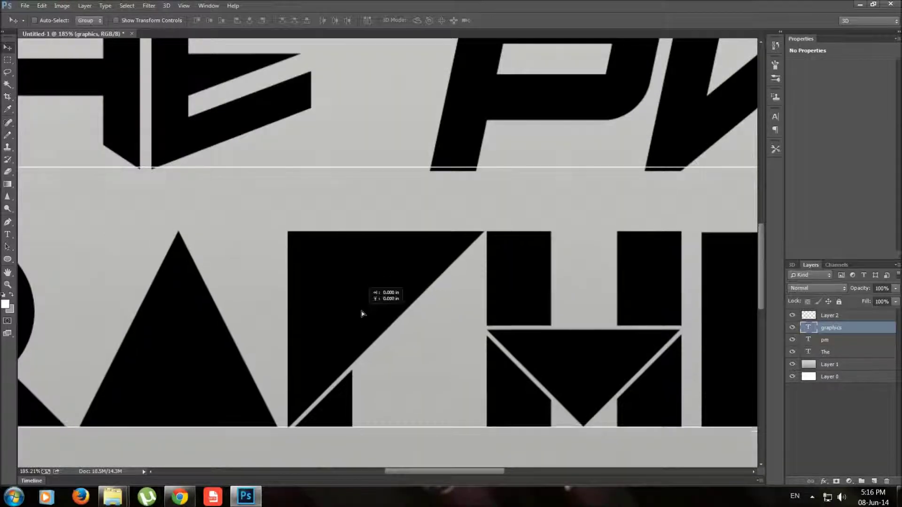
pyautogui.moveTo(362, 312); pyautogui.dragTo(360, 338)
pyautogui.scroll(1, 361, 315)
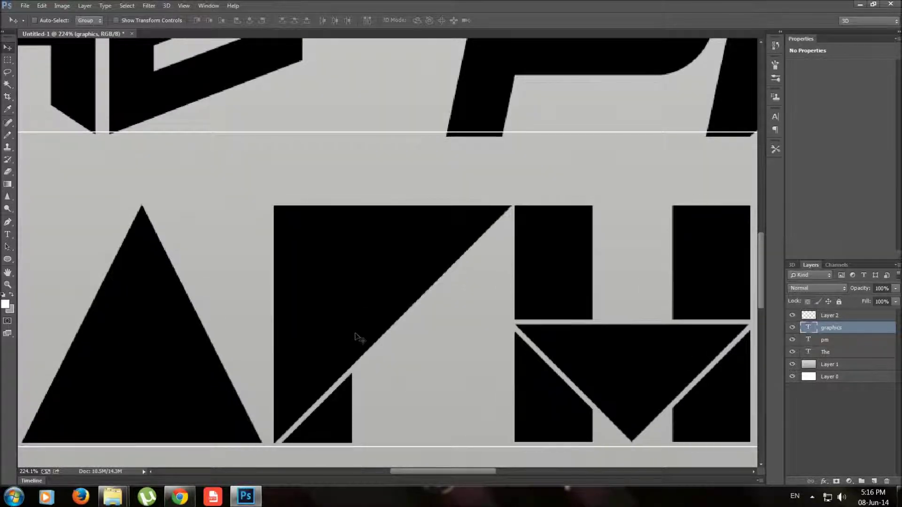
pyautogui.scroll(1, 298, 175)
pyautogui.scroll(2, 570, 97)
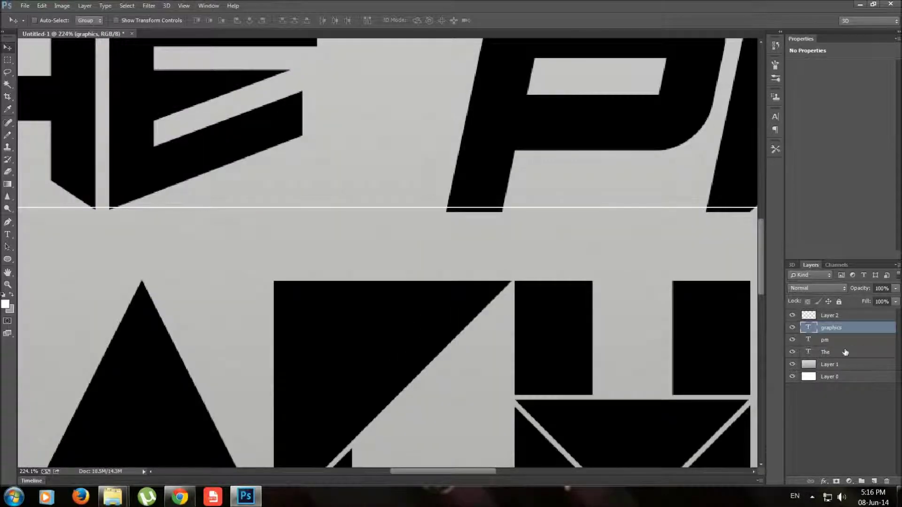
# Step: Nudge PM and THE up slightly above their underline, then fit the image on screen
pyautogui.keyDown('ctrl'); pyautogui.click(602, 151); pyautogui.keyUp('ctrl')
pyautogui.moveTo(510, 111); pyautogui.dragTo(510, 105)
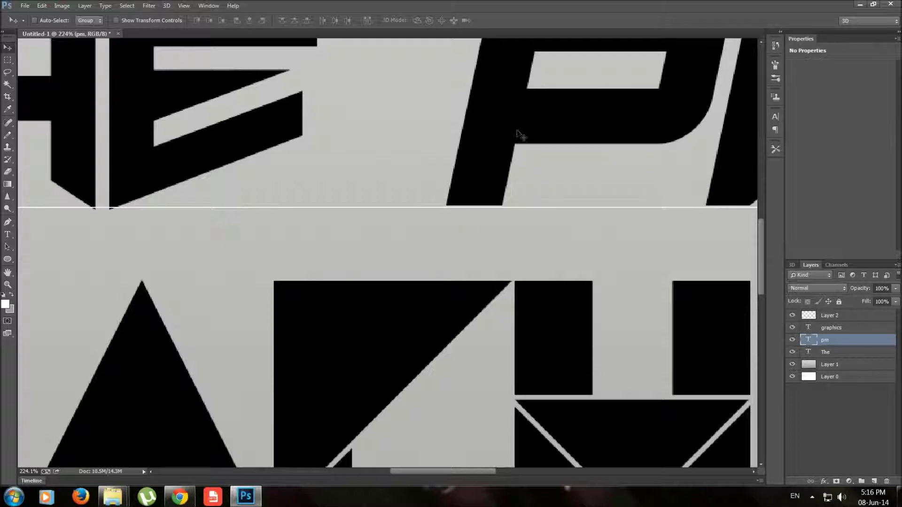
pyautogui.moveTo(453, 472); pyautogui.dragTo(400, 471)
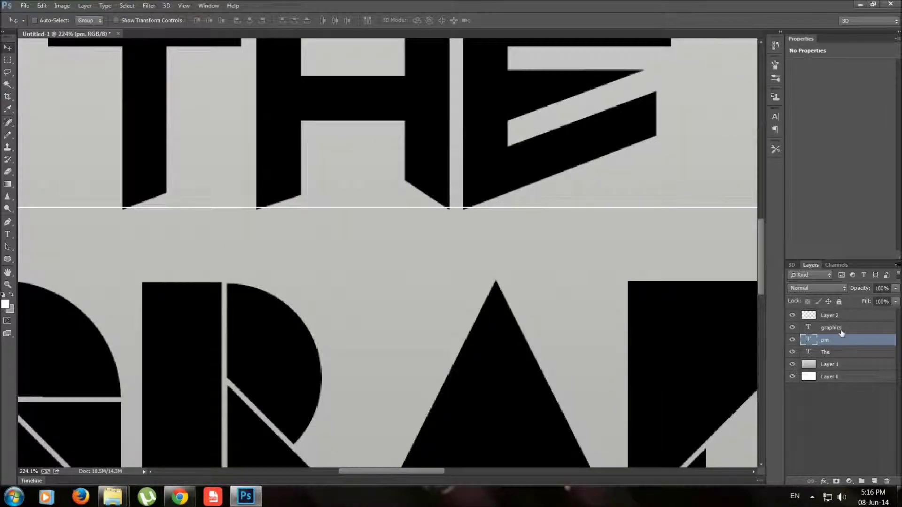
pyautogui.click(801, 350)
pyautogui.moveTo(415, 114); pyautogui.dragTo(415, 108)
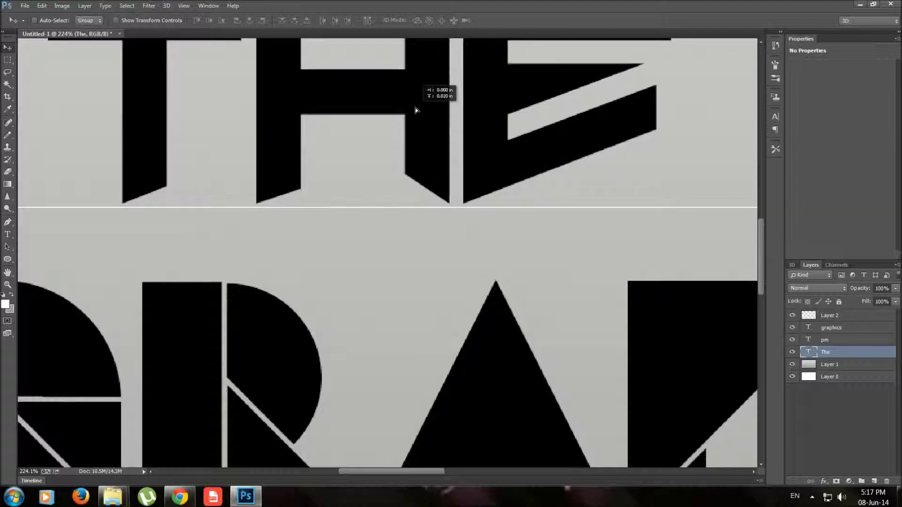
pyautogui.click(7, 285)
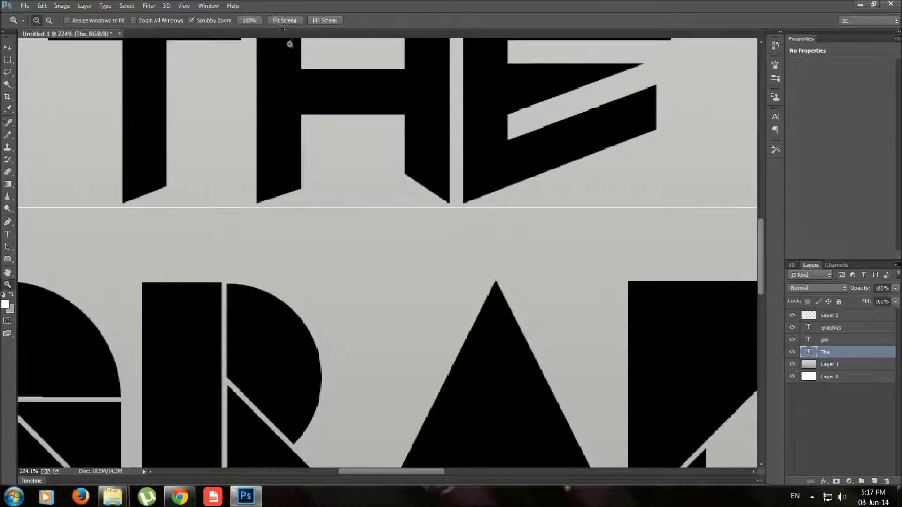
pyautogui.click(282, 20)
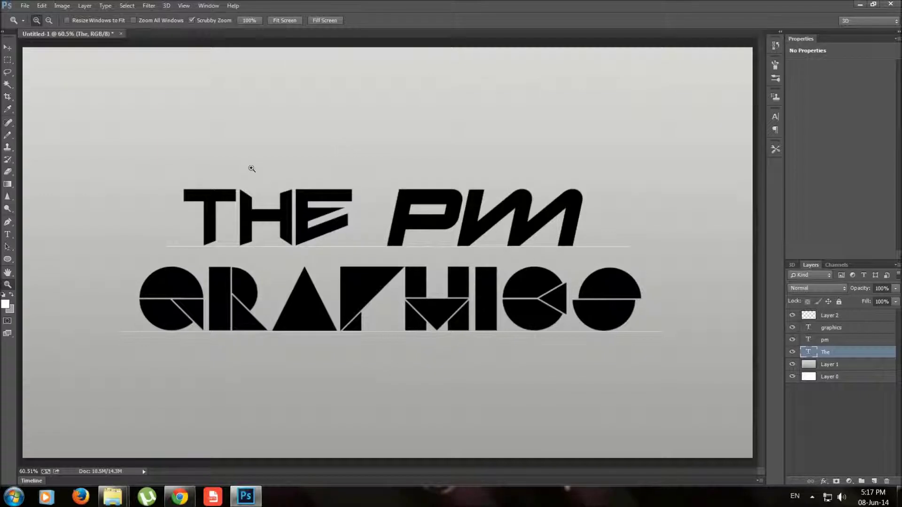
# Step: Merge the THE, PM and GRAPHICS text layers, then rename Layer 2 to 'lines' and Layer 1 to 'back1'
pyautogui.keyDown('shift'); pyautogui.click(829, 329); pyautogui.keyUp('shift')
pyautogui.hotkey('ctrl', 'e')
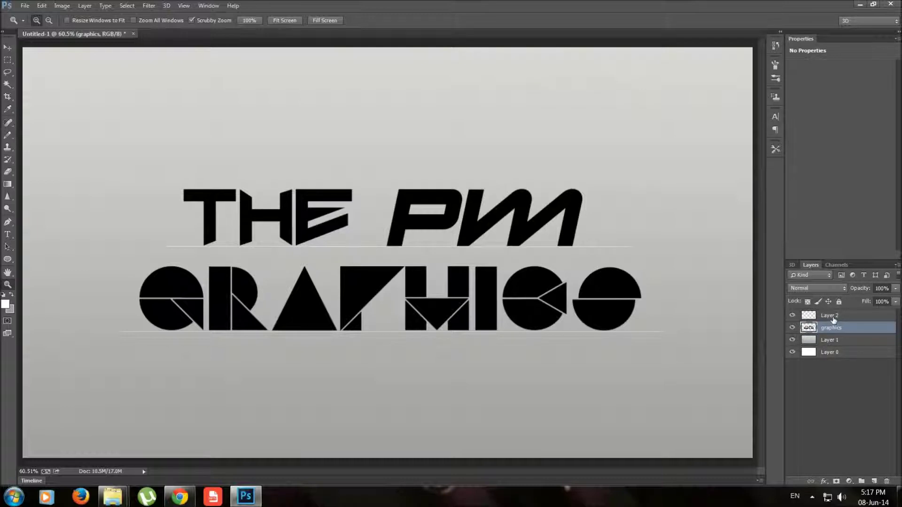
pyautogui.doubleClick(830, 316)
pyautogui.write('lines')
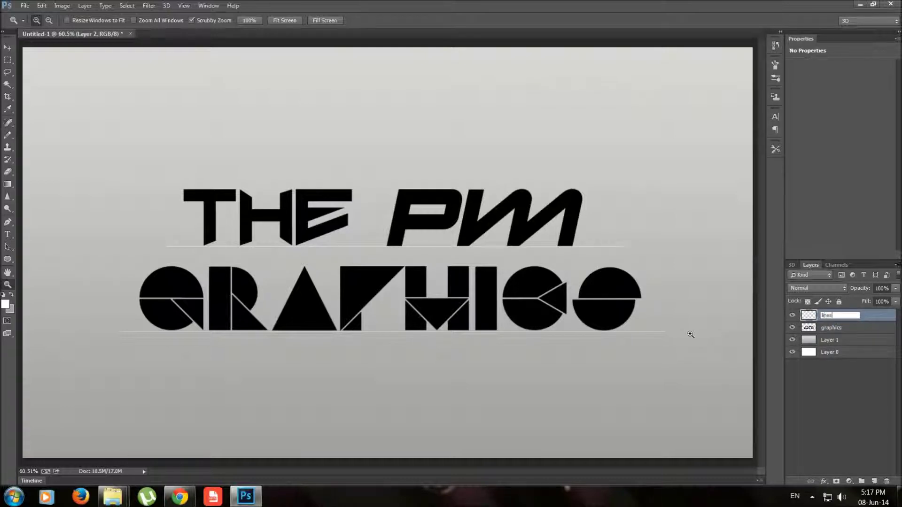
pyautogui.press('Return')
pyautogui.doubleClick(830, 340)
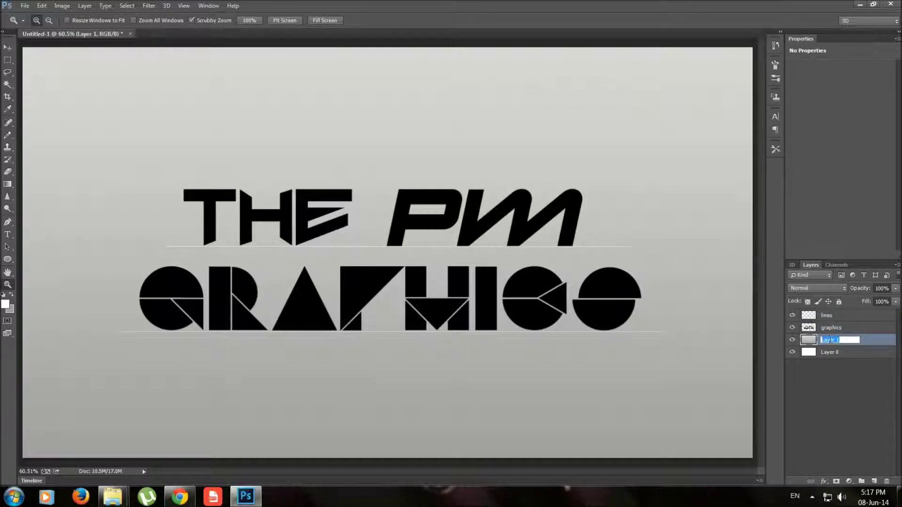
pyautogui.write('back')
pyautogui.press('Return')
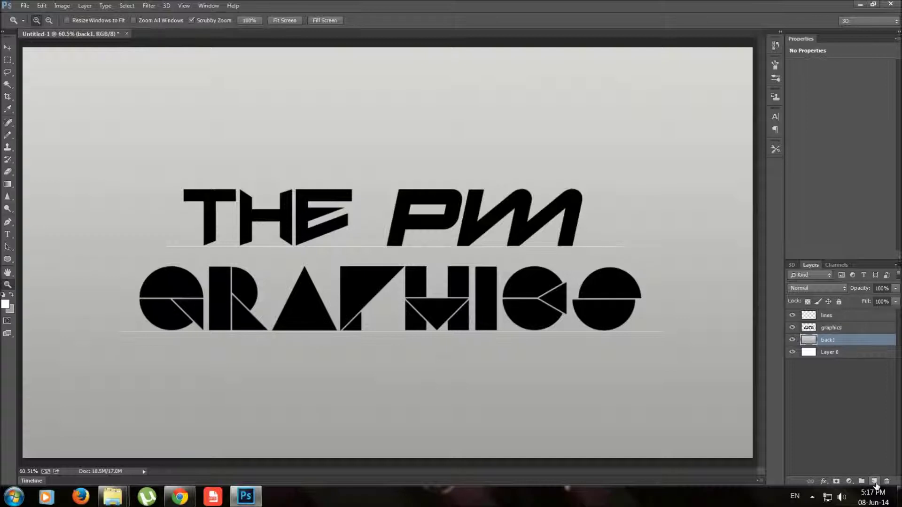
# Step: Add a new empty layer and choose a splatter brush preset
pyautogui.click(875, 481)
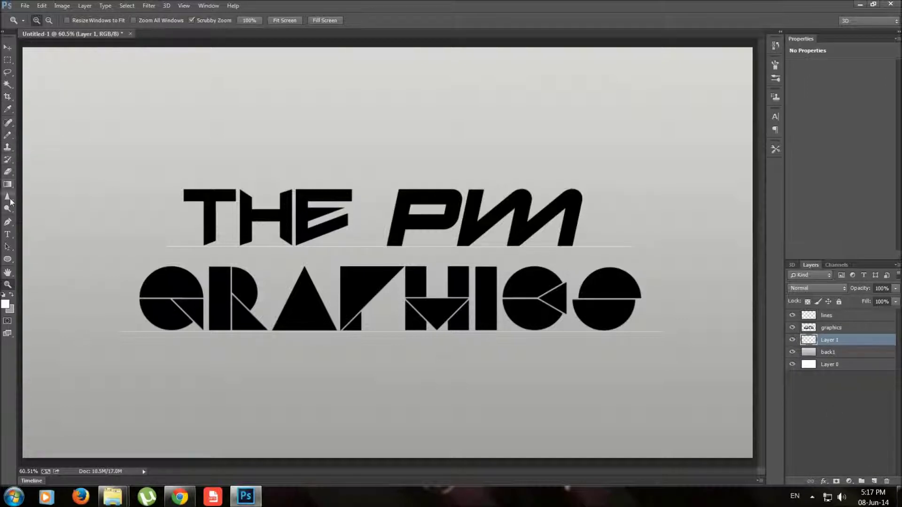
pyautogui.click(9, 136)
pyautogui.click(42, 134)
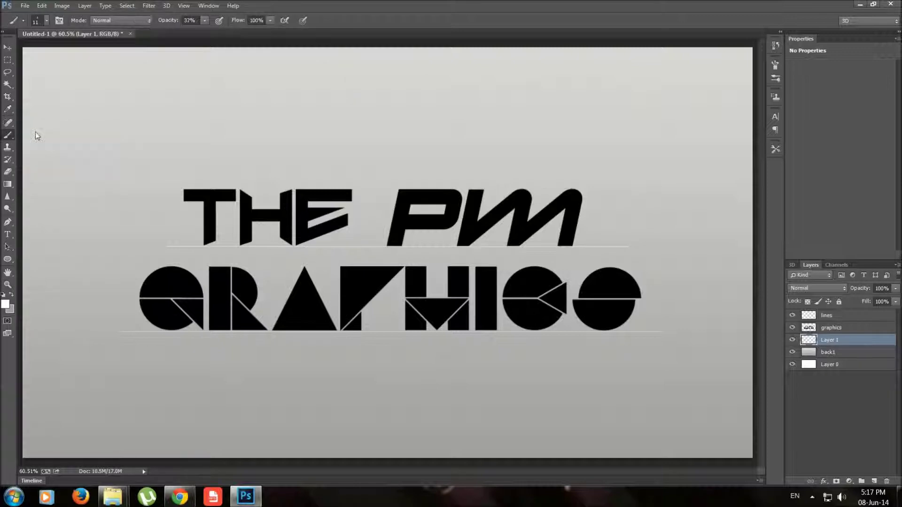
pyautogui.click(47, 22)
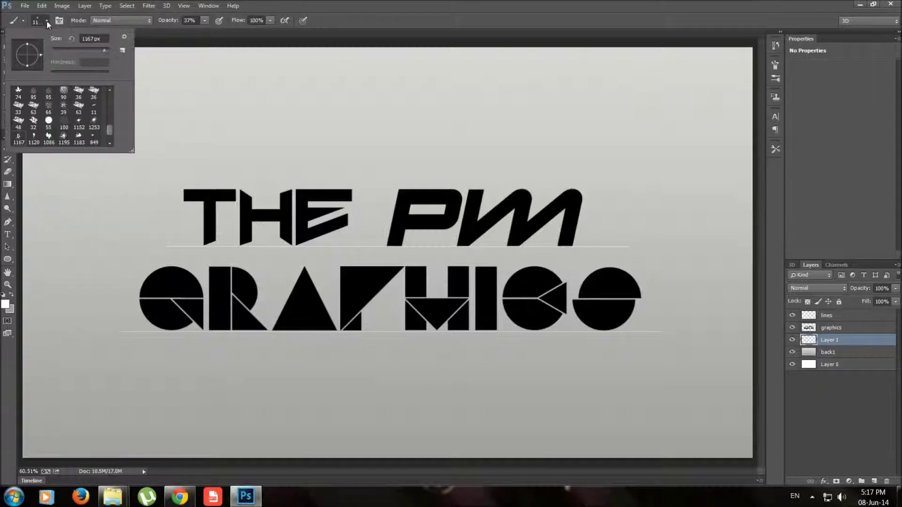
pyautogui.click(94, 123)
pyautogui.click(246, 253)
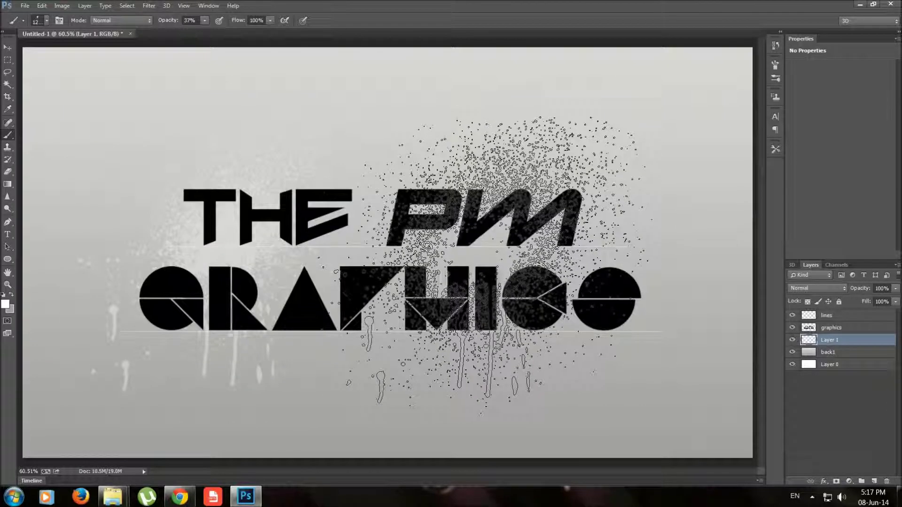
pyautogui.hotkey('ctrl', 'z')
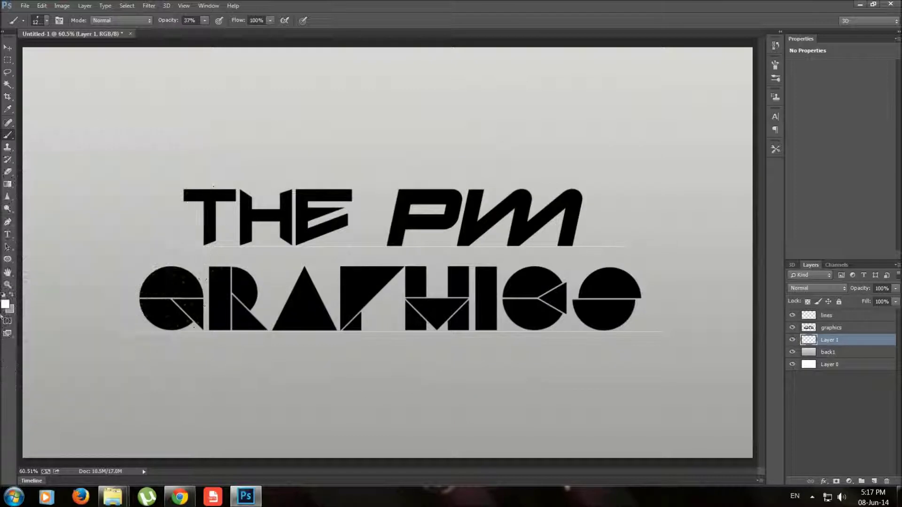
# Step: Set the foreground colour to purple and enlarge the brush to 900
pyautogui.click(4, 304)
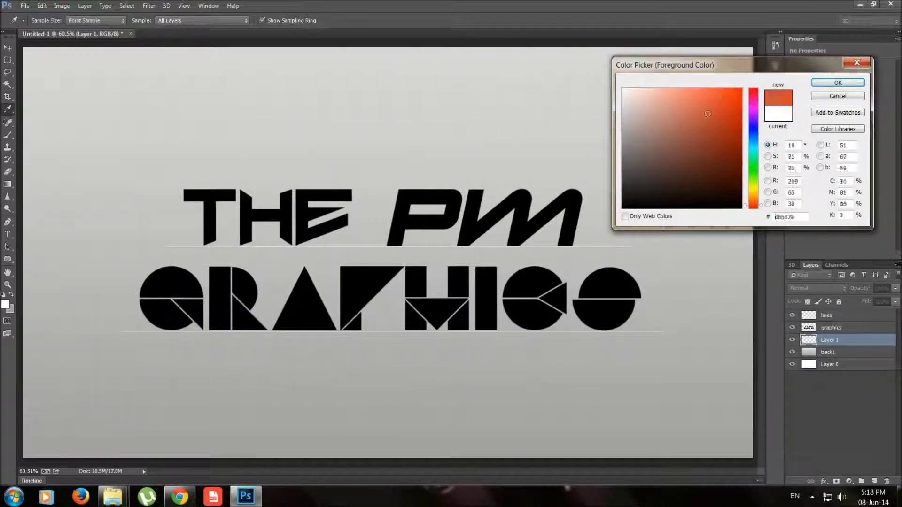
pyautogui.moveTo(753, 205); pyautogui.dragTo(753, 110)
pyautogui.click(727, 118)
pyautogui.click(837, 82)
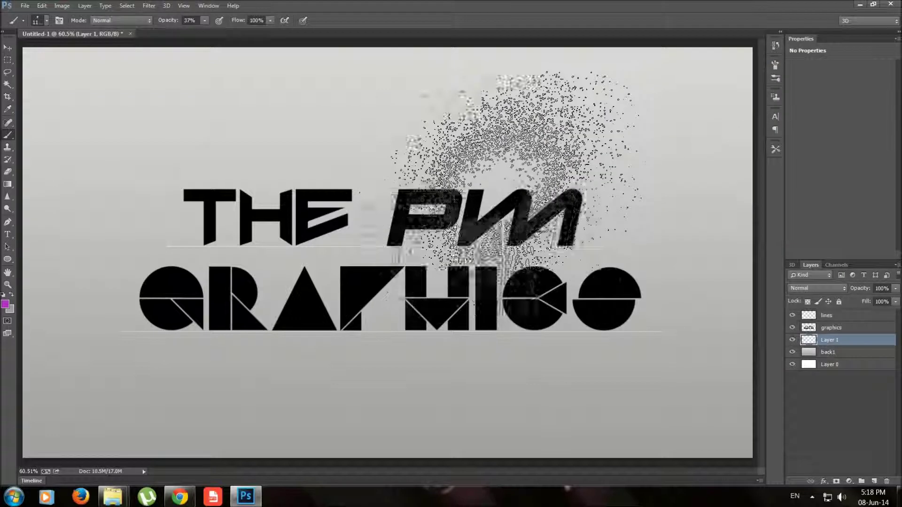
pyautogui.press(']')
pyautogui.click(204, 214)
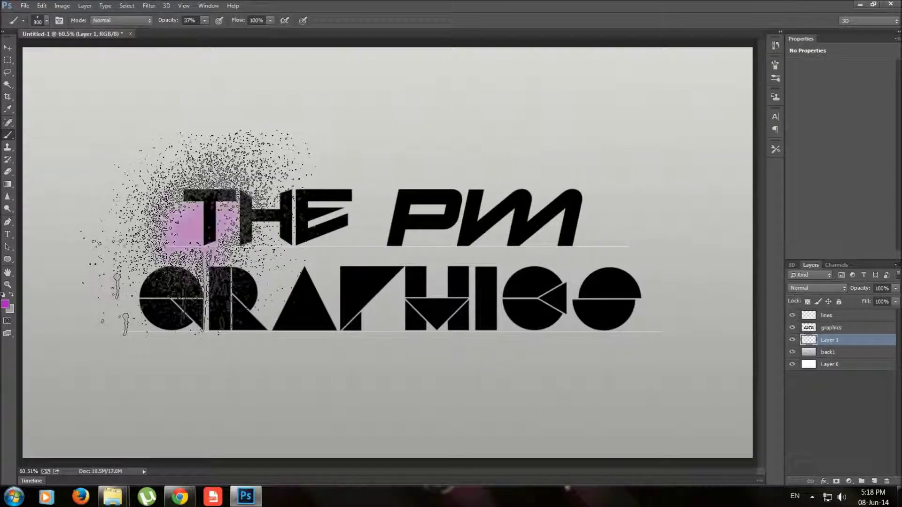
pyautogui.hotkey('ctrl', 'z')
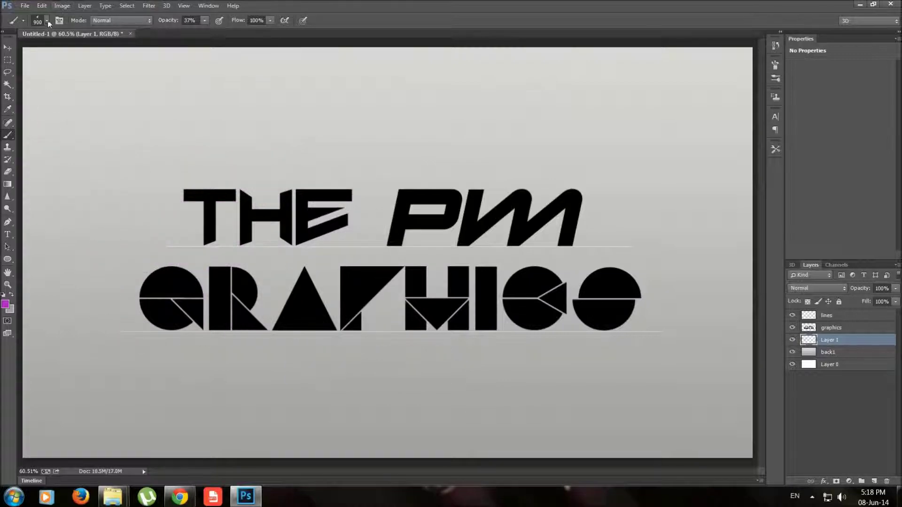
# Step: Raise brush opacity to 100% and spray a purple splatter with drips left of THE
pyautogui.click(47, 21)
pyautogui.moveTo(205, 20); pyautogui.dragTo(221, 33)
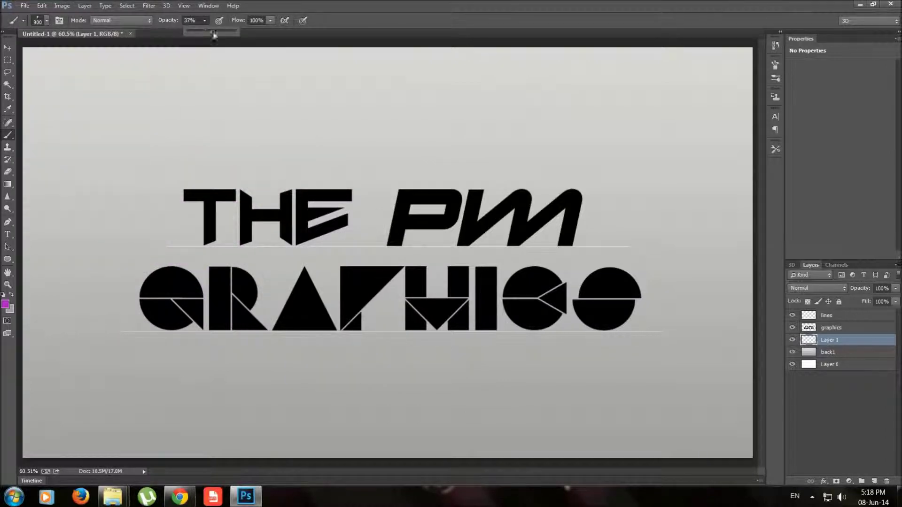
pyautogui.click(174, 203)
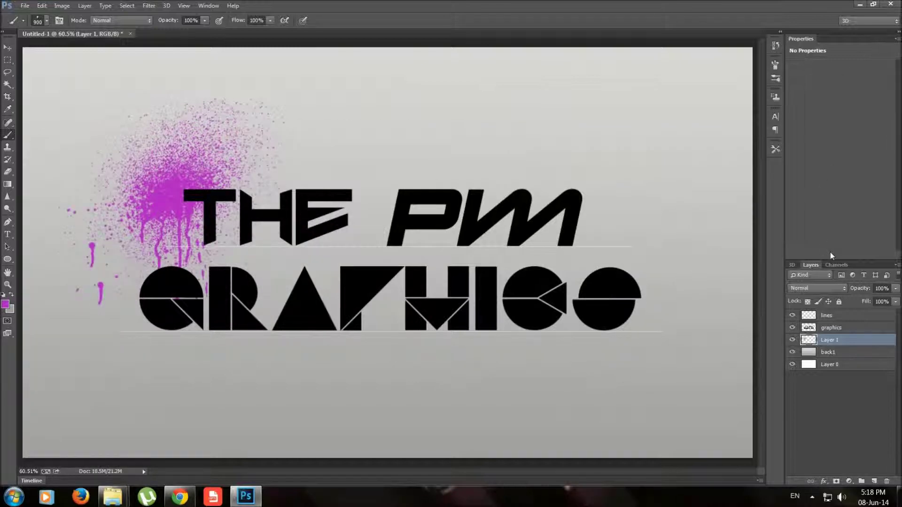
pyautogui.click(837, 265)
pyautogui.click(811, 265)
pyautogui.click(891, 44)
pyautogui.click(801, 64)
# Step: Pick cyan 2ab4c0 as the next foreground colour
pyautogui.click(9, 304)
pyautogui.moveTo(727, 115); pyautogui.dragTo(723, 132)
pyautogui.click(755, 132)
pyautogui.click(716, 171)
pyautogui.moveTo(754, 169); pyautogui.dragTo(754, 147)
pyautogui.click(716, 119)
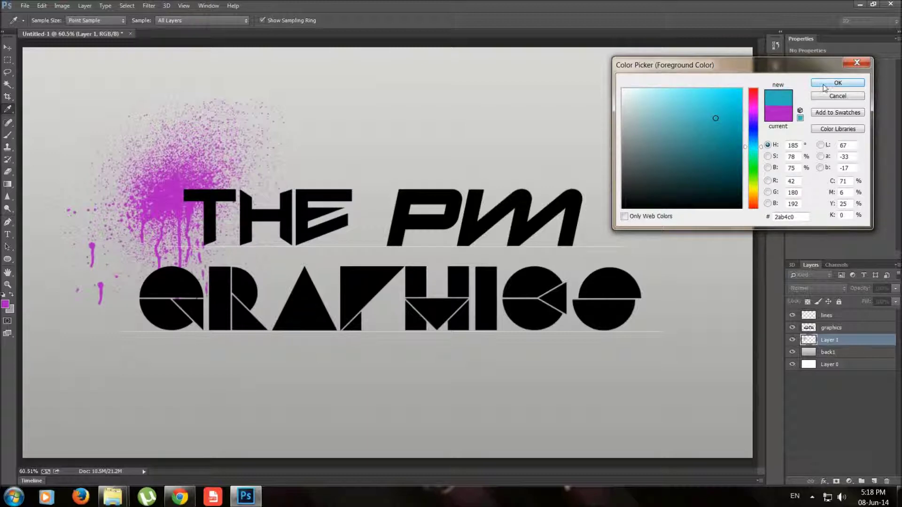
# Step: Stamp a cyan splatter over the text centre using brush preset 1152
pyautogui.click(823, 90)
pyautogui.press('b')
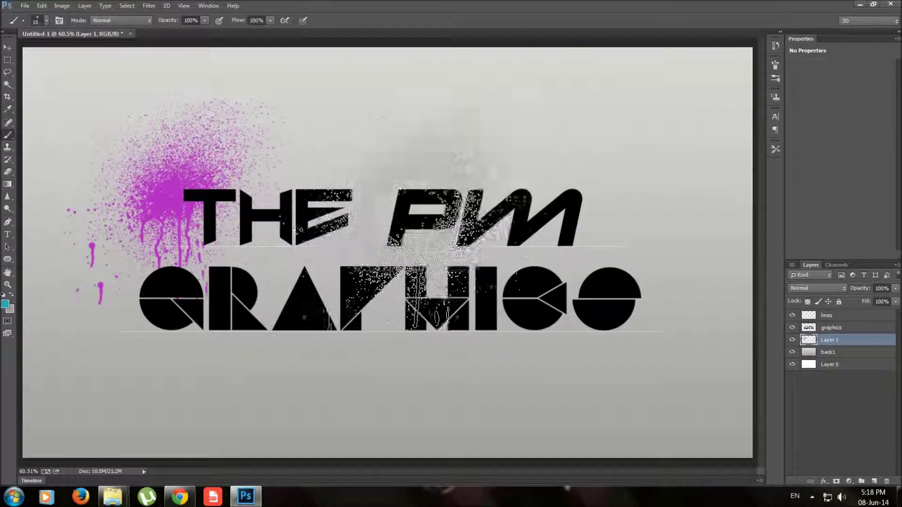
pyautogui.click(46, 21)
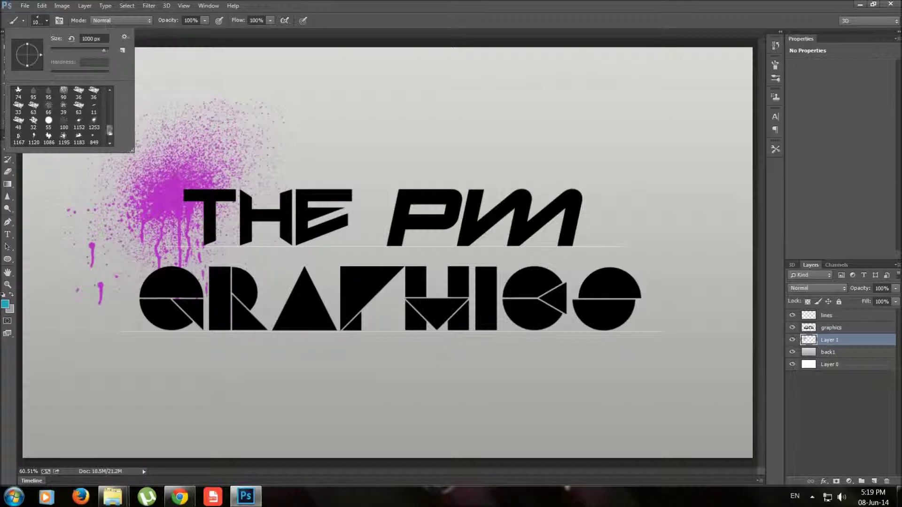
pyautogui.scroll(-2, 106, 132)
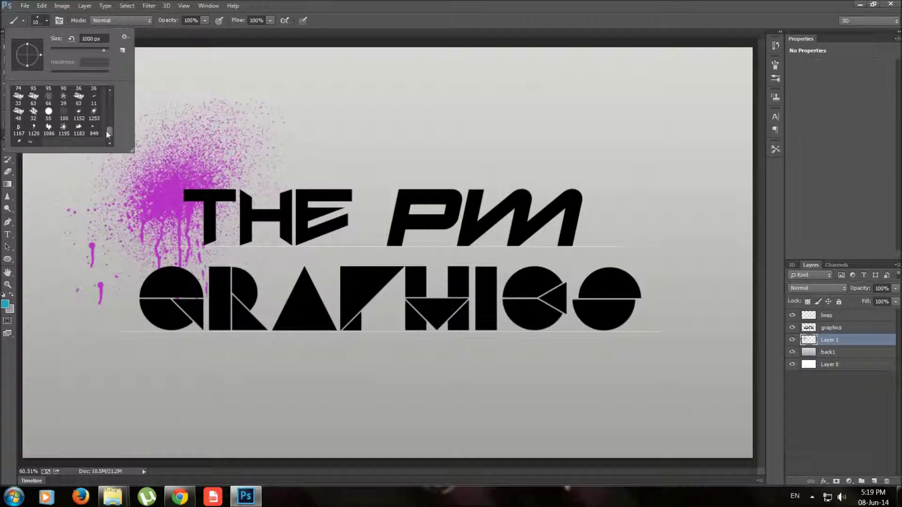
pyautogui.click(82, 115)
pyautogui.click(371, 214)
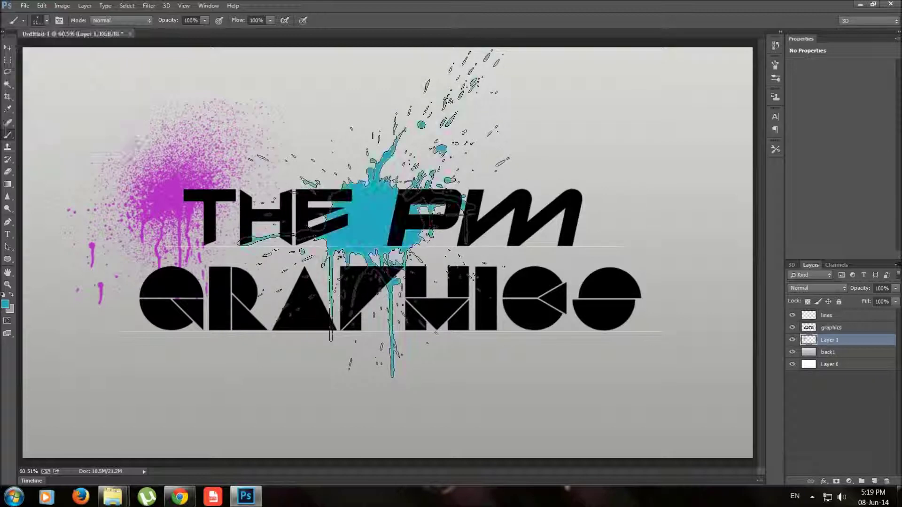
# Step: Try a light pink colour with a splatter on the right, then undo it
pyautogui.click(6, 304)
pyautogui.moveTo(753, 145); pyautogui.dragTo(753, 187)
pyautogui.click(711, 170)
pyautogui.moveTo(684, 177); pyautogui.dragTo(727, 110)
pyautogui.click(676, 137)
pyautogui.moveTo(753, 187)
pyautogui.mouseDown()
pyautogui.moveTo(756, 107)
pyautogui.moveTo(755, 119)
pyautogui.mouseUp()
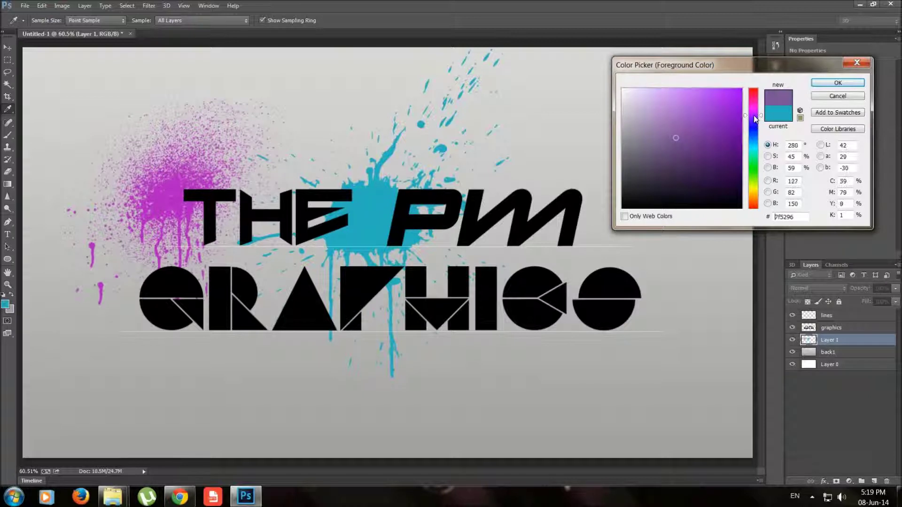
pyautogui.moveTo(750, 103); pyautogui.dragTo(752, 104)
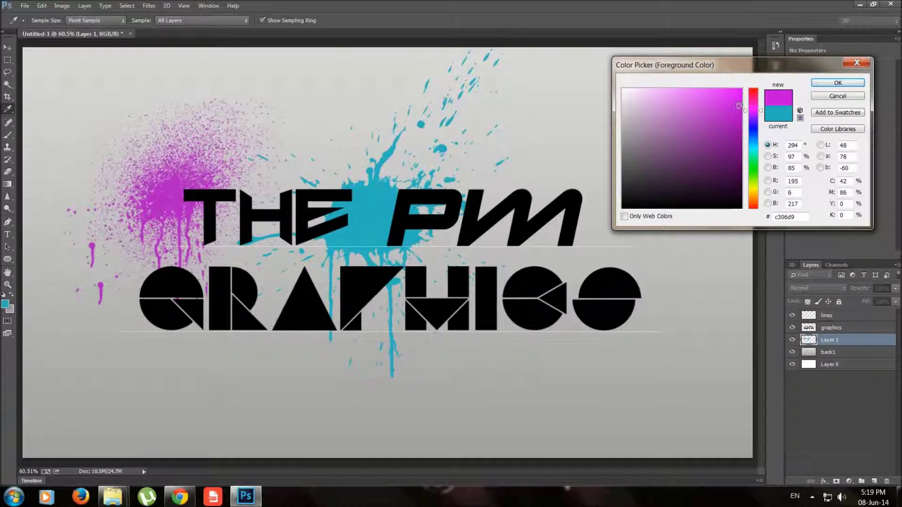
pyautogui.click(721, 108)
pyautogui.moveTo(721, 108); pyautogui.dragTo(697, 101)
pyautogui.click(817, 84)
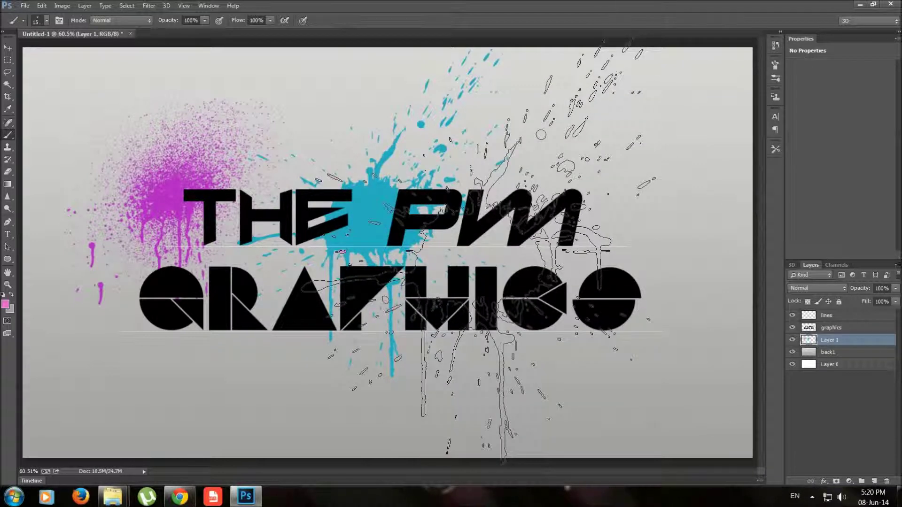
pyautogui.click(597, 254)
pyautogui.hotkey('ctrl', 'z')
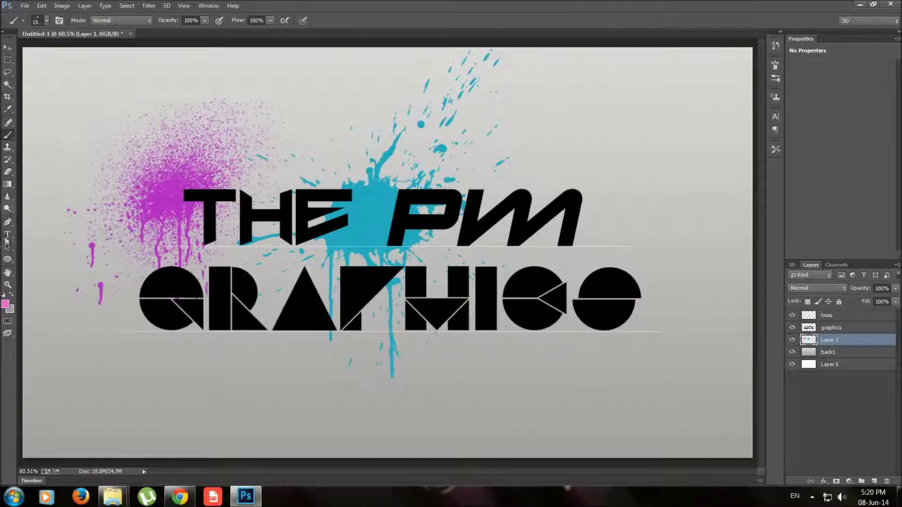
# Step: Pick yellow dfe456 as the next foreground colour
pyautogui.click(5, 304)
pyautogui.click(753, 188)
pyautogui.click(697, 101)
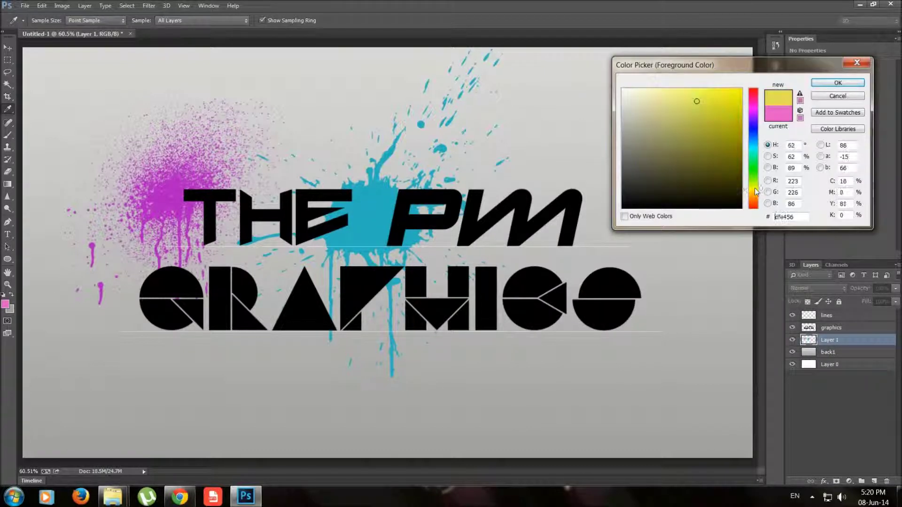
# Step: Stamp yellow splatters across the right lettering and, at 400 px, under THE
pyautogui.press('Return')
pyautogui.click(47, 21)
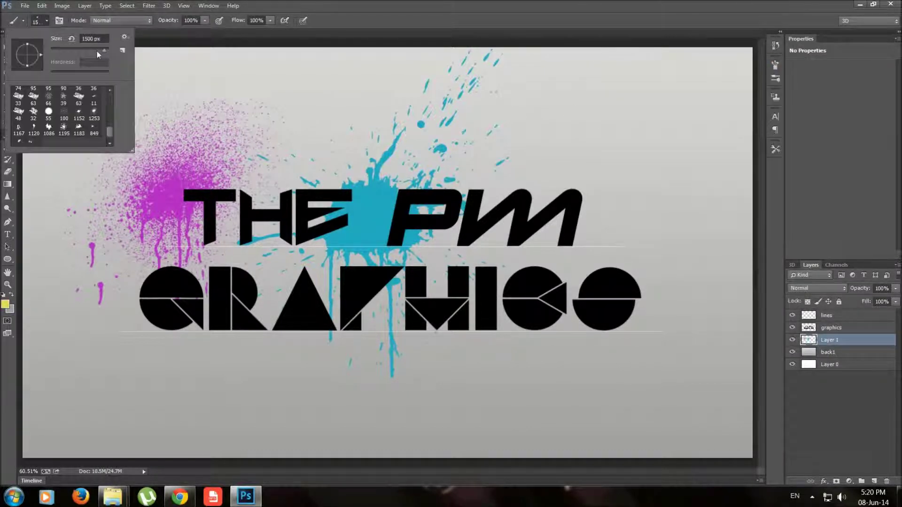
pyautogui.doubleClick(18, 126)
pyautogui.click(540, 223)
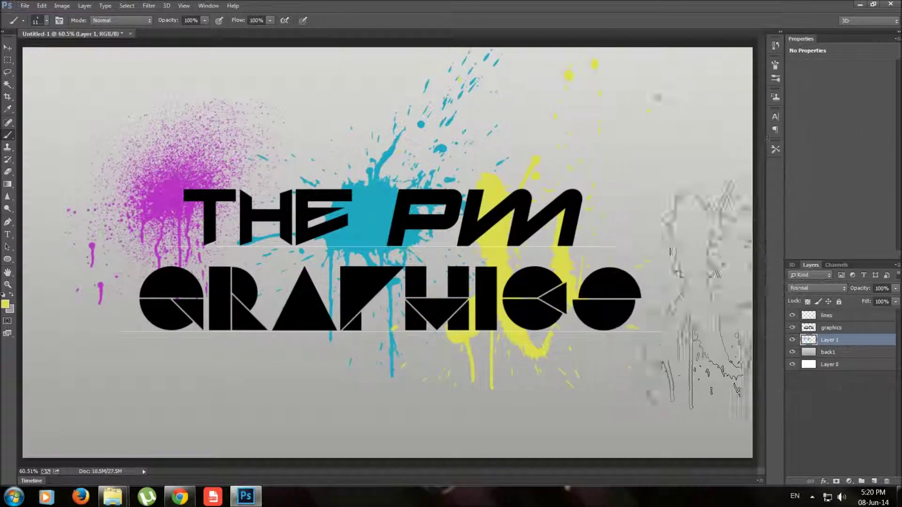
pyautogui.press('[')
pyautogui.press('[')
pyautogui.press('[')
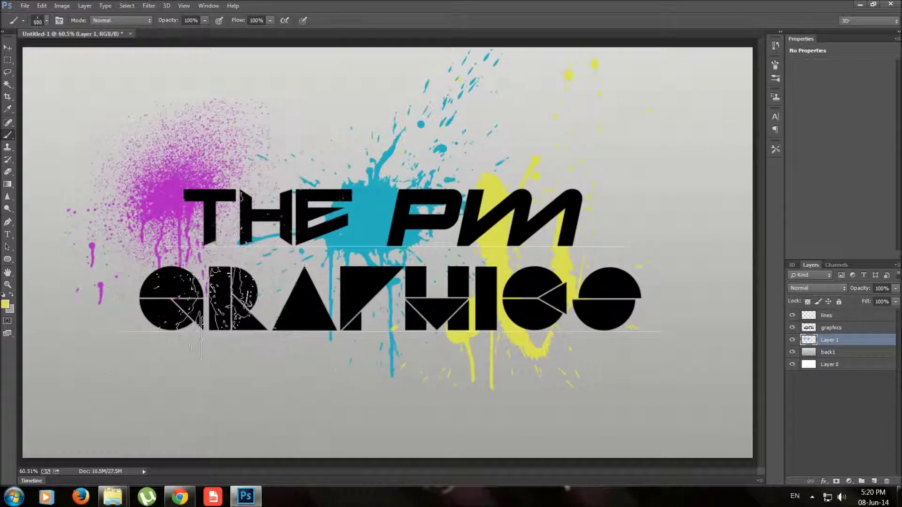
pyautogui.press('[')
pyautogui.click(212, 242)
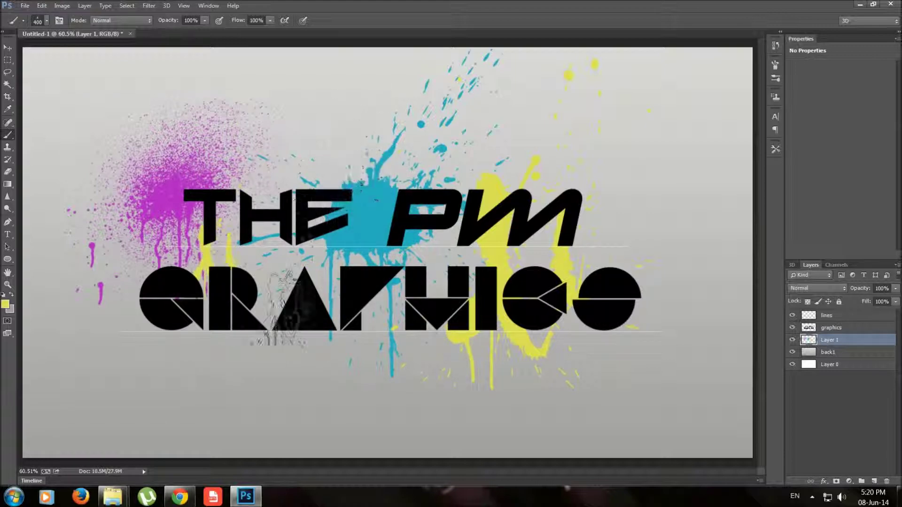
# Step: Stamp teal splatters beside the final S and beside the G
pyautogui.click(5, 304)
pyautogui.click(754, 148)
pyautogui.click(719, 145)
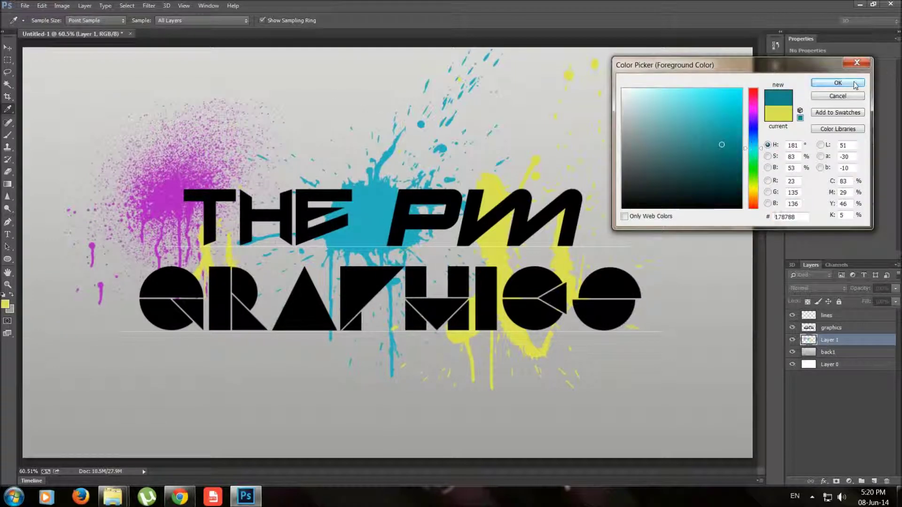
pyautogui.click(836, 75)
pyautogui.click(587, 329)
pyautogui.click(202, 129)
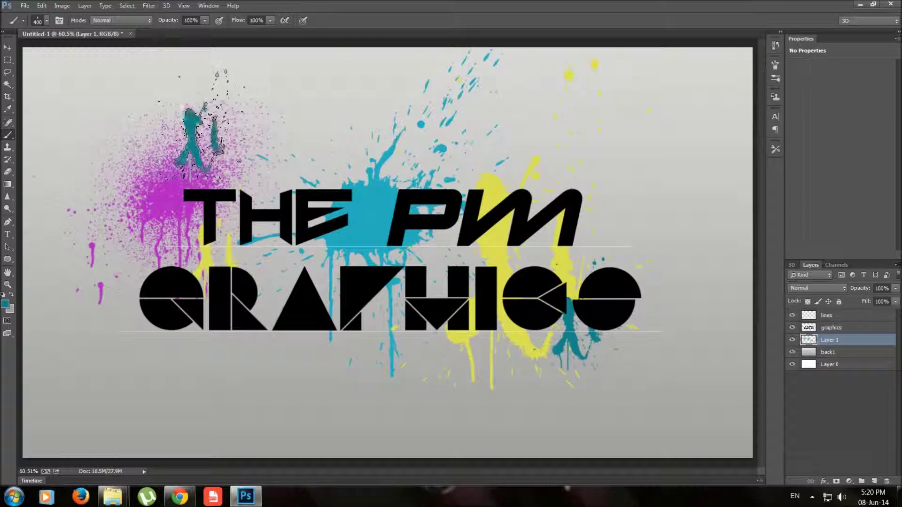
pyautogui.hotkey('ctrl', 'z')
pyautogui.click(122, 325)
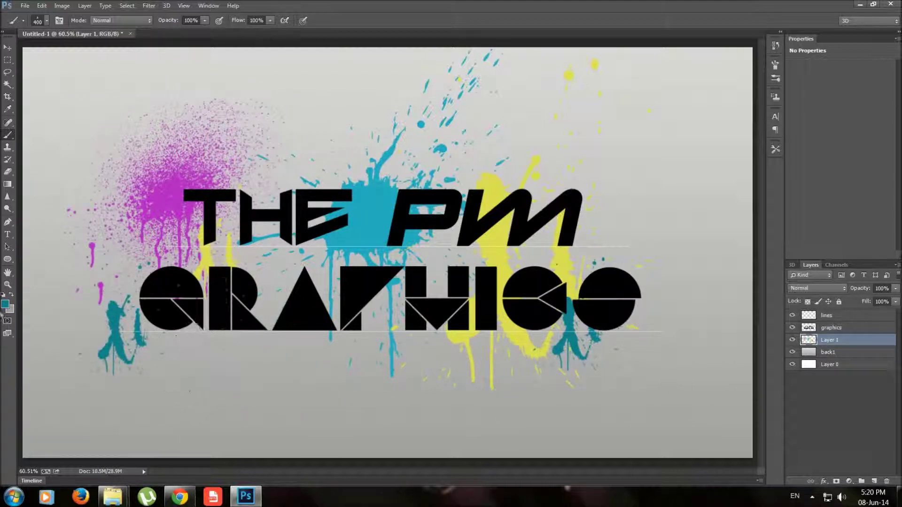
# Step: Spray a green splatter over the GRA letters with a spray-paint preset
pyautogui.click(5, 304)
pyautogui.click(753, 167)
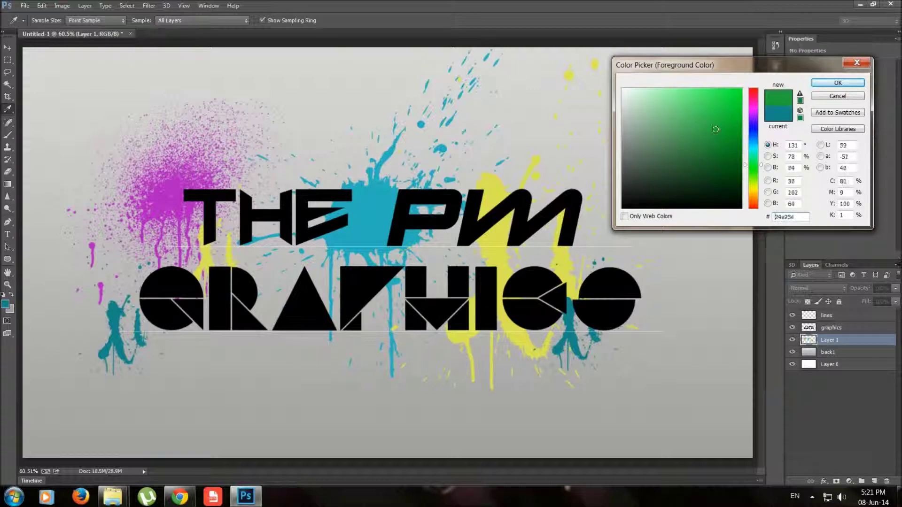
pyautogui.moveTo(710, 115); pyautogui.dragTo(713, 147)
pyautogui.click(838, 82)
pyautogui.click(47, 21)
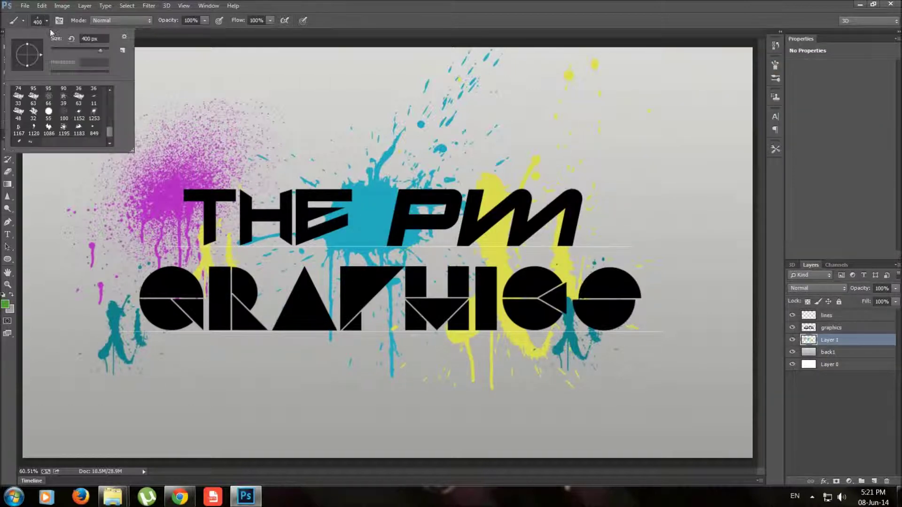
pyautogui.doubleClick(93, 115)
pyautogui.click(273, 272)
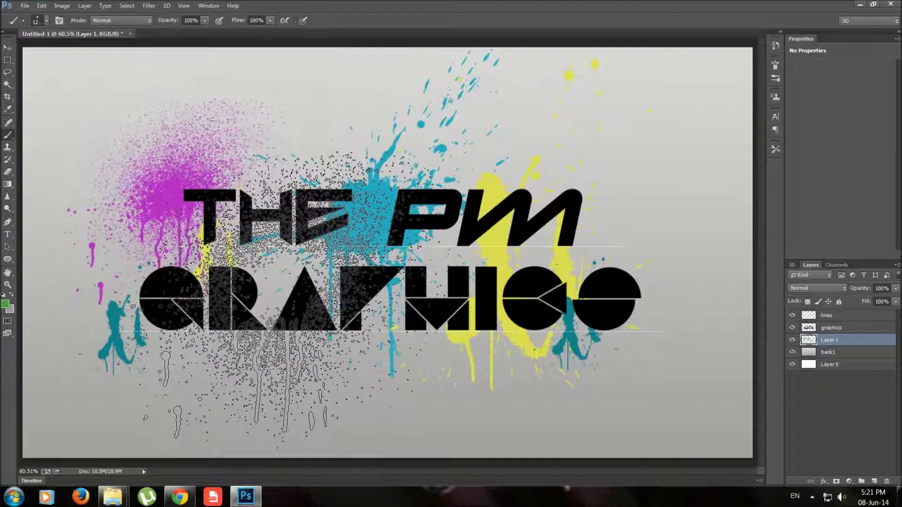
pyautogui.click(273, 289)
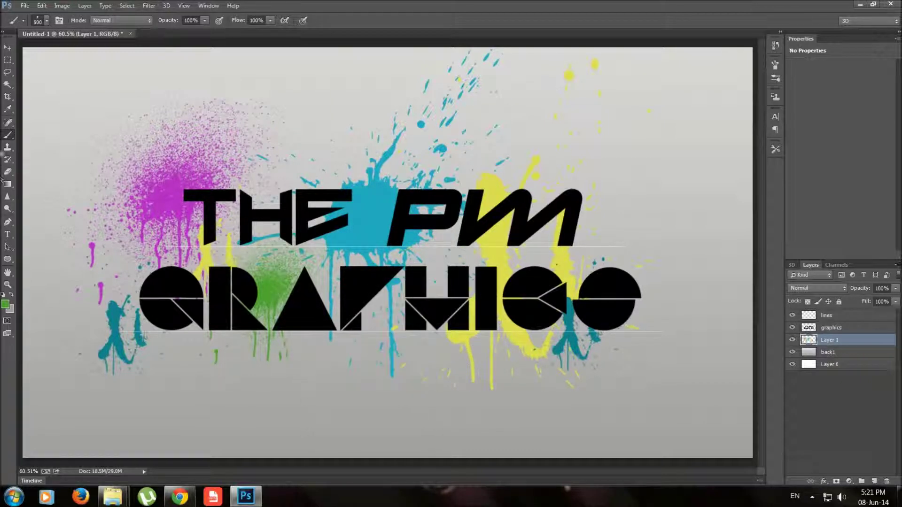
pyautogui.click(6, 304)
pyautogui.click(754, 208)
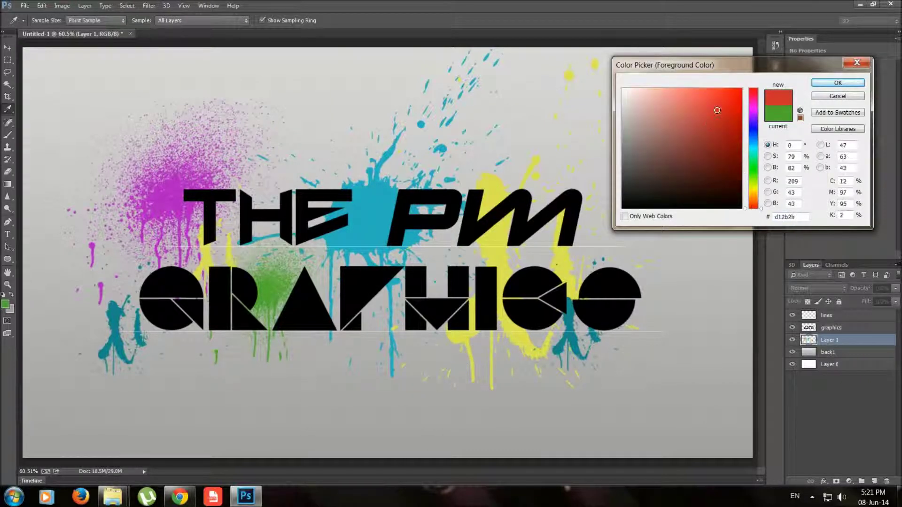
# Step: Spray red splatters at the upper right and below GRAPHICS
pyautogui.click(838, 82)
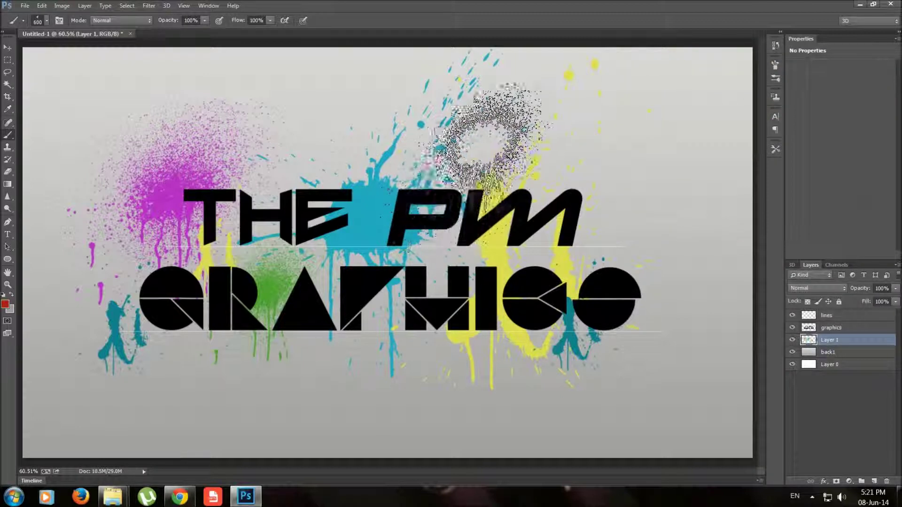
pyautogui.click(645, 158)
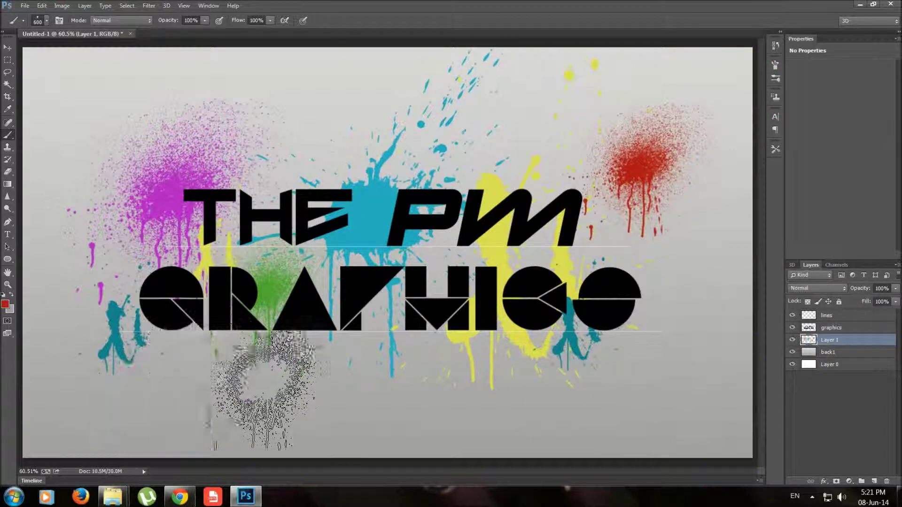
pyautogui.click(253, 390)
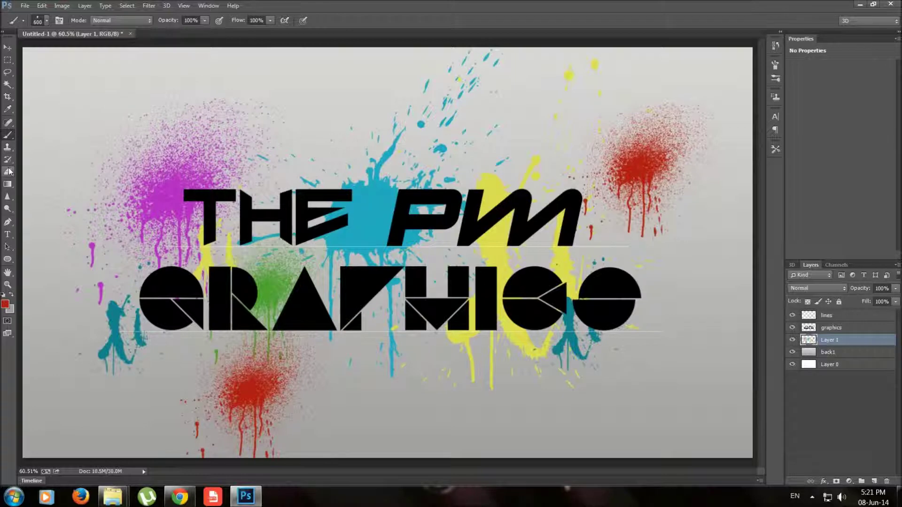
# Step: Spray five teal splatters at the upper left, lower right, bottom centre, lower left and upper centre
pyautogui.click(5, 305)
pyautogui.click(708, 180)
pyautogui.moveTo(753, 206)
pyautogui.mouseDown()
pyautogui.moveTo(753, 88)
pyautogui.moveTo(753, 151)
pyautogui.mouseUp()
pyautogui.click(717, 183)
pyautogui.click(691, 169)
pyautogui.click(838, 82)
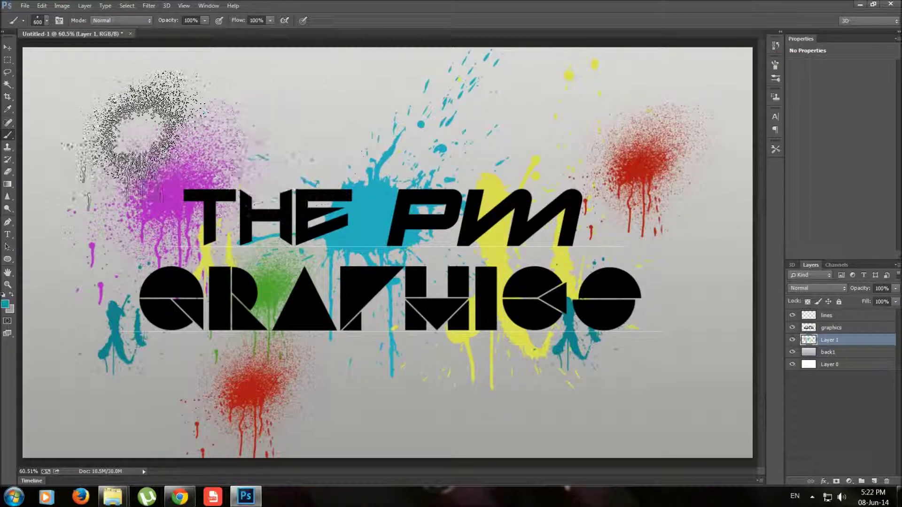
pyautogui.click(87, 117)
pyautogui.click(686, 390)
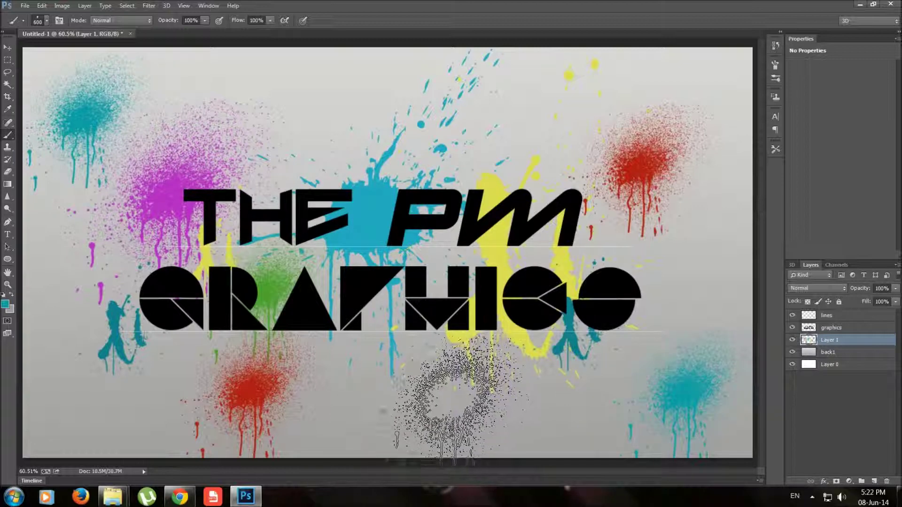
pyautogui.click(453, 399)
pyautogui.click(150, 397)
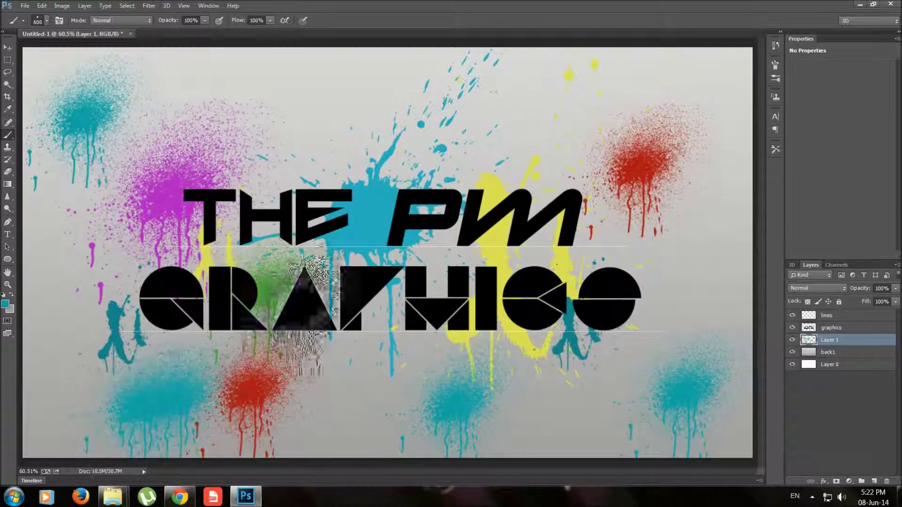
pyautogui.click(315, 130)
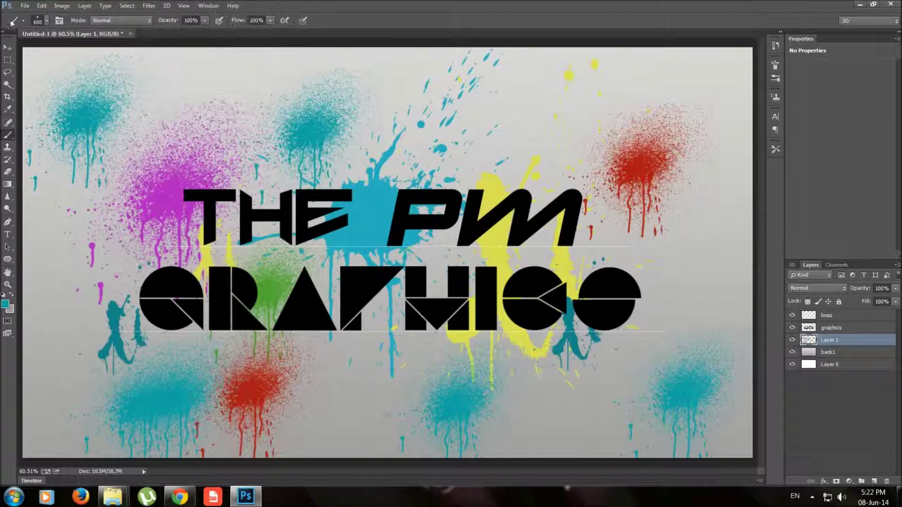
pyautogui.click(63, 6)
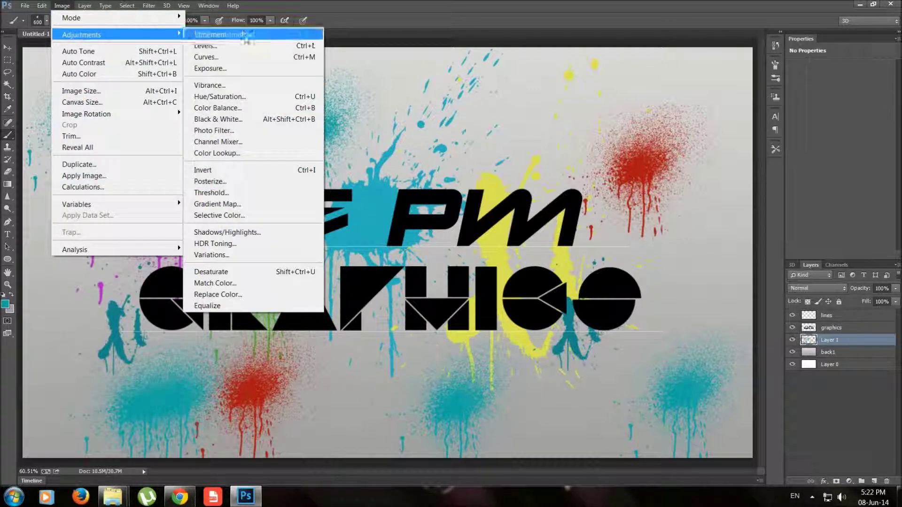
# Step: Boost the saturation of the Layer 1 splatters with Hue/Saturation
pyautogui.click(863, 428)
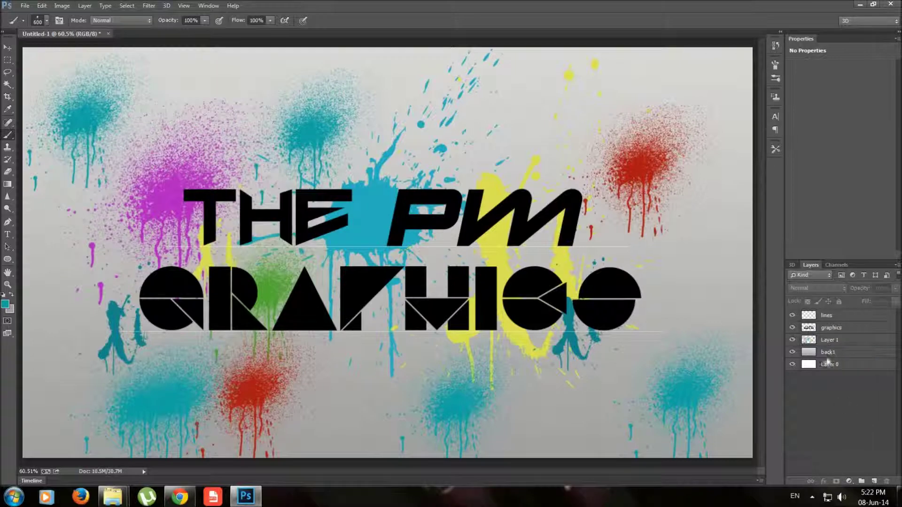
pyautogui.click(826, 344)
pyautogui.click(62, 6)
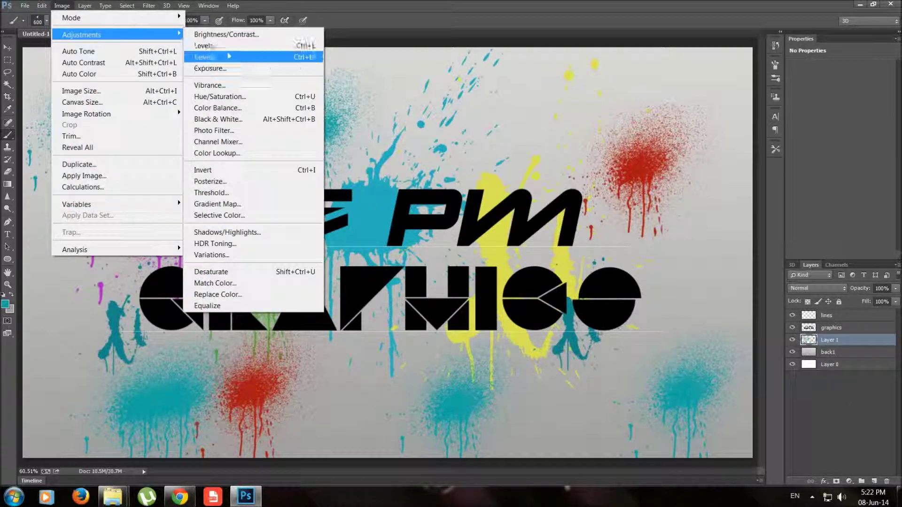
pyautogui.click(240, 96)
pyautogui.moveTo(667, 154)
pyautogui.mouseDown()
pyautogui.moveTo(685, 158)
pyautogui.moveTo(657, 178)
pyautogui.moveTo(668, 177)
pyautogui.mouseUp()
pyautogui.click(771, 98)
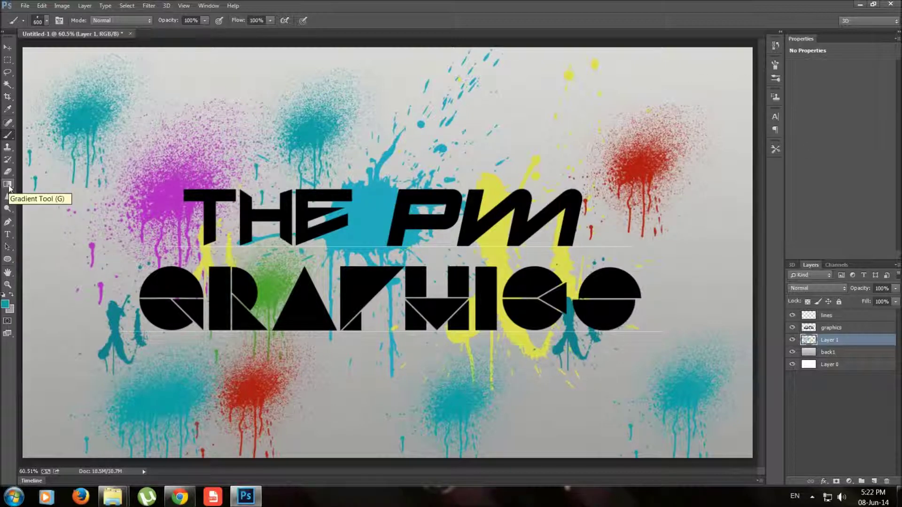
# Step: Add a new empty layer and hide the lines and graphics layers
pyautogui.click(875, 482)
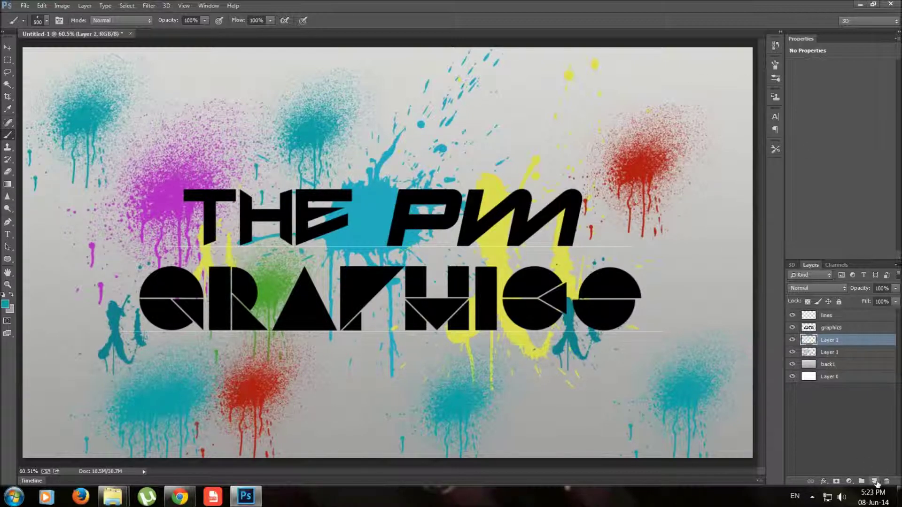
pyautogui.click(793, 315)
pyautogui.click(793, 328)
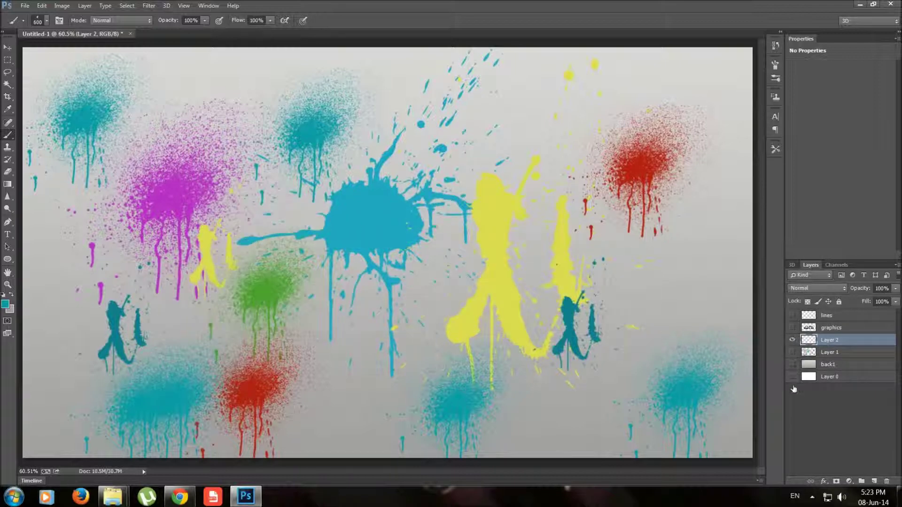
# Step: Hide the splatter background layers and adjust the brush presets and gradient tool
pyautogui.click(793, 377)
pyautogui.click(39, 20)
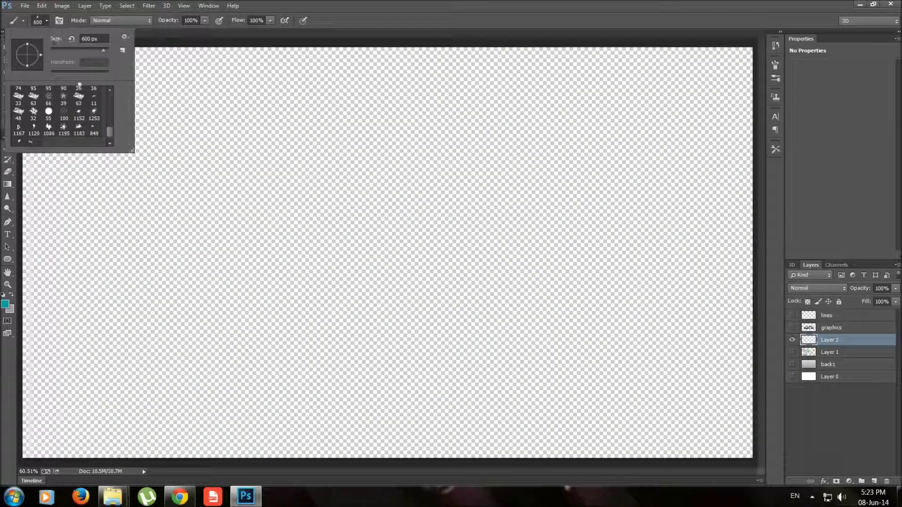
pyautogui.click(46, 21)
pyautogui.moveTo(109, 132); pyautogui.dragTo(107, 95)
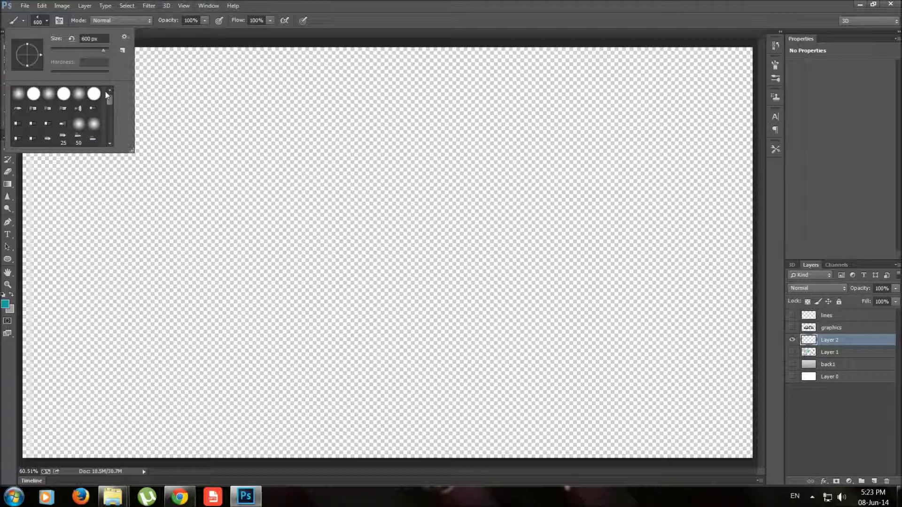
pyautogui.click(8, 184)
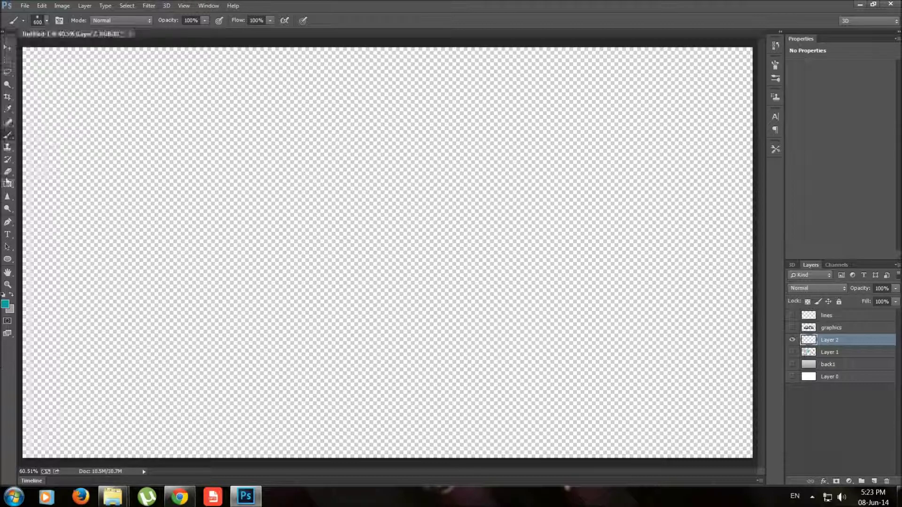
pyautogui.click(8, 184)
pyautogui.click(8, 184)
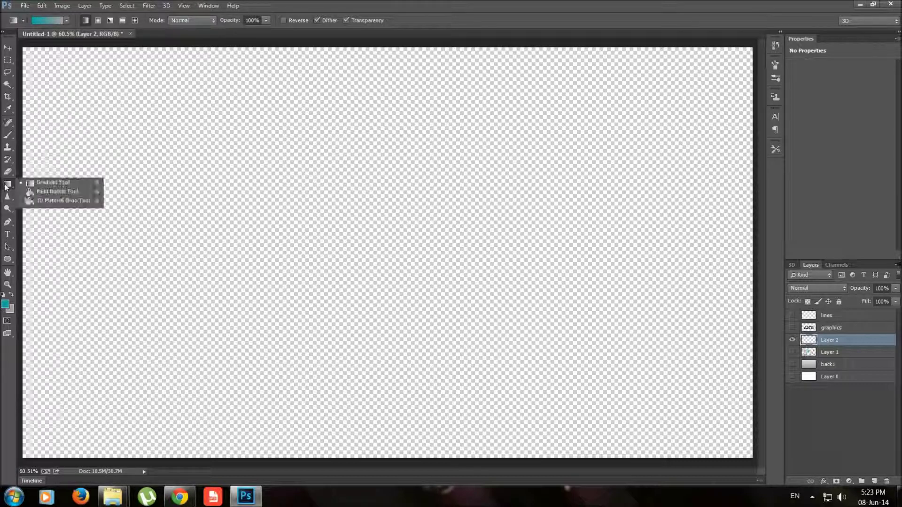
# Step: Fill Layer 2 with mid-grey and move it beneath the splatter layer
pyautogui.click(5, 305)
pyautogui.write('50')
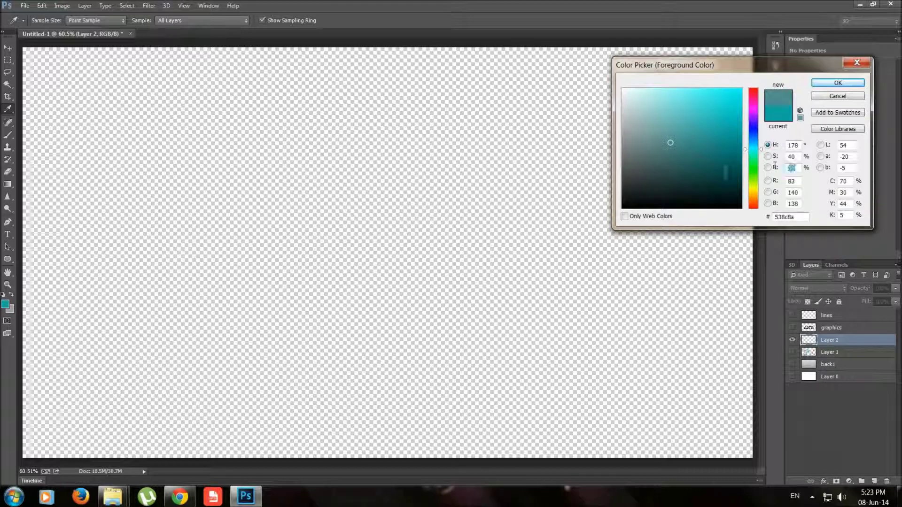
pyautogui.click(622, 206)
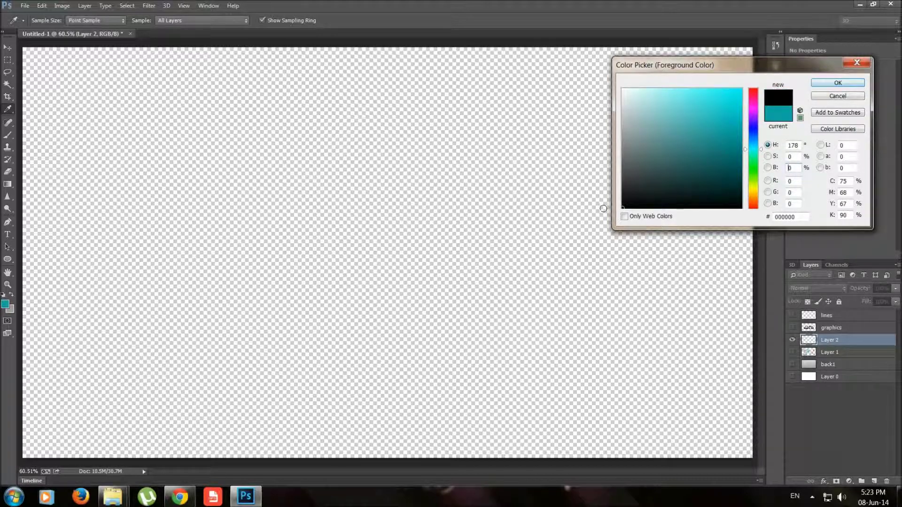
pyautogui.write('50')
pyautogui.click(837, 83)
pyautogui.press('g')
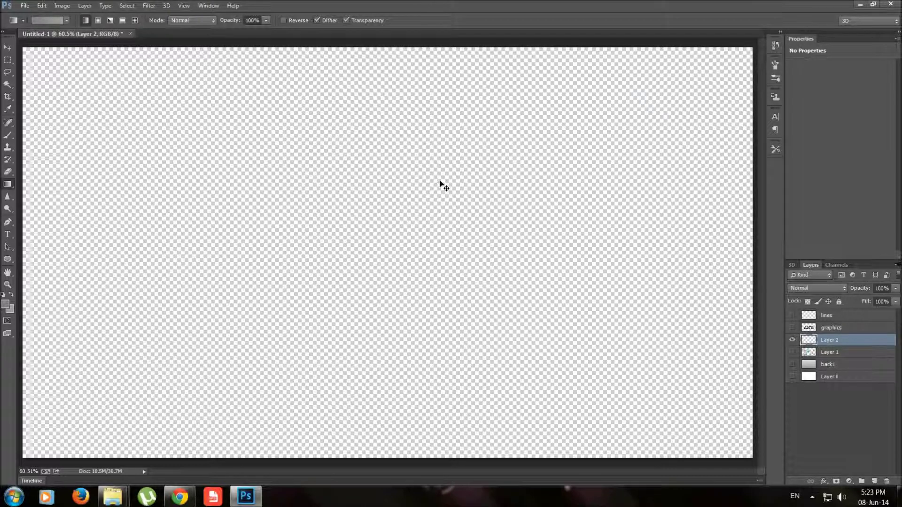
pyautogui.hotkey('alt', 'BackSpace')
pyautogui.hotkey('ctrl', 'z')
pyautogui.hotkey('ctrl', 'BackSpace')
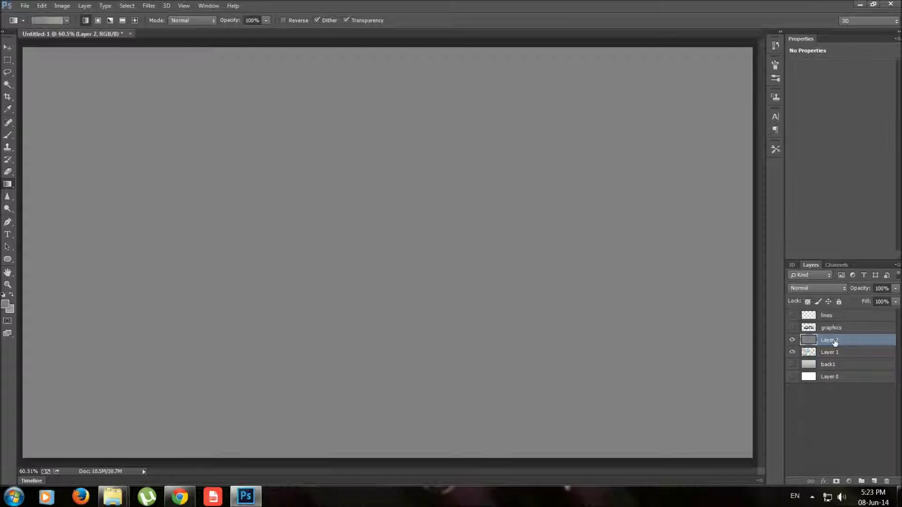
pyautogui.moveTo(834, 343); pyautogui.dragTo(834, 358)
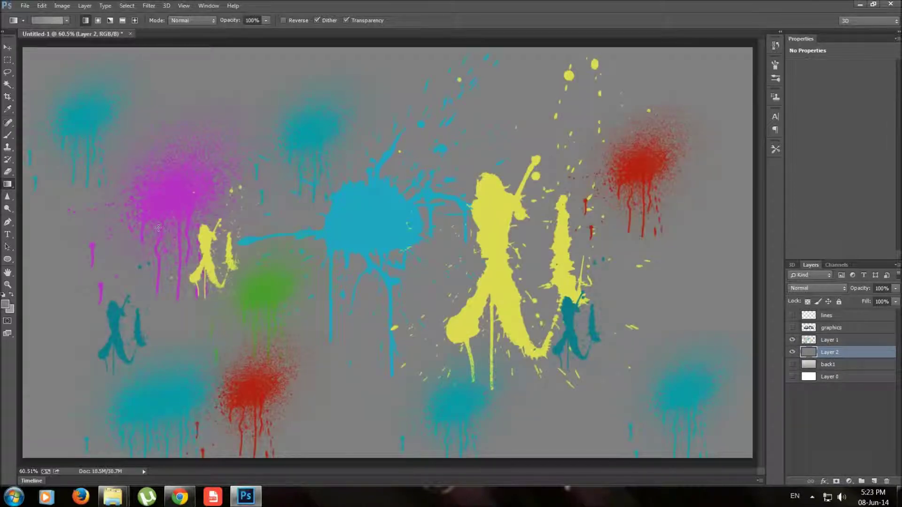
# Step: Set up the Dodge tool with a smaller brush and lower exposure
pyautogui.click(8, 197)
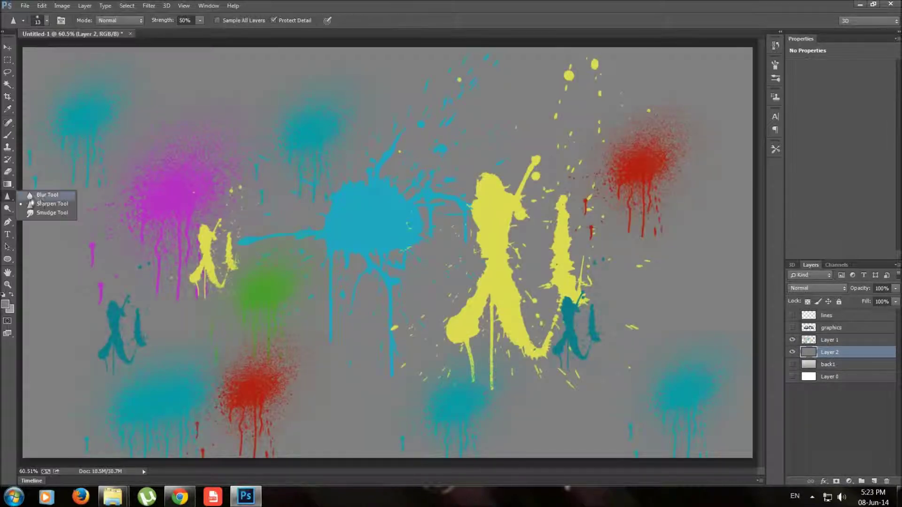
pyautogui.click(8, 209)
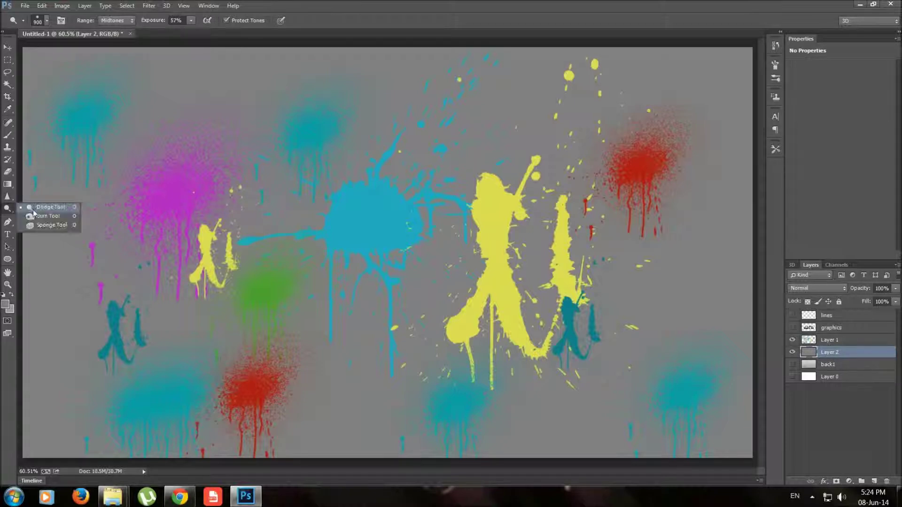
pyautogui.press('[')
pyautogui.press('[')
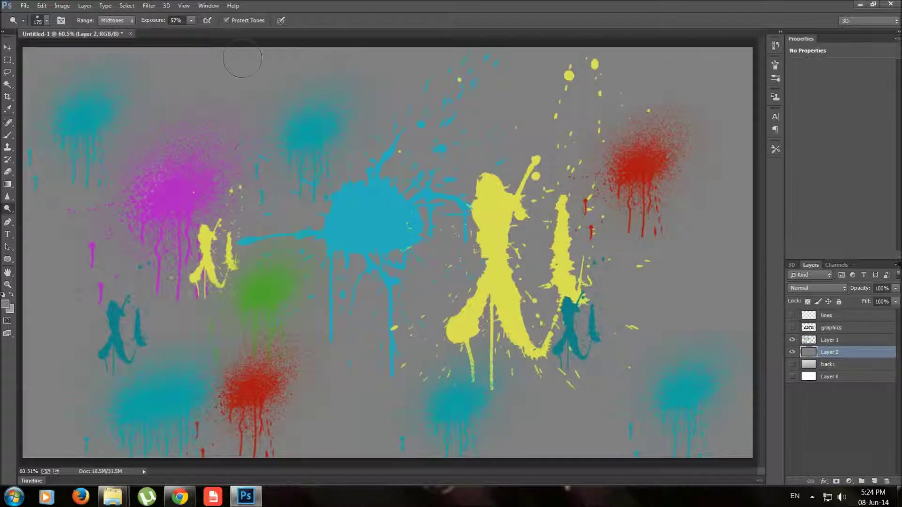
pyautogui.moveTo(243, 58); pyautogui.dragTo(248, 60)
pyautogui.hotkey('ctrl', 'z')
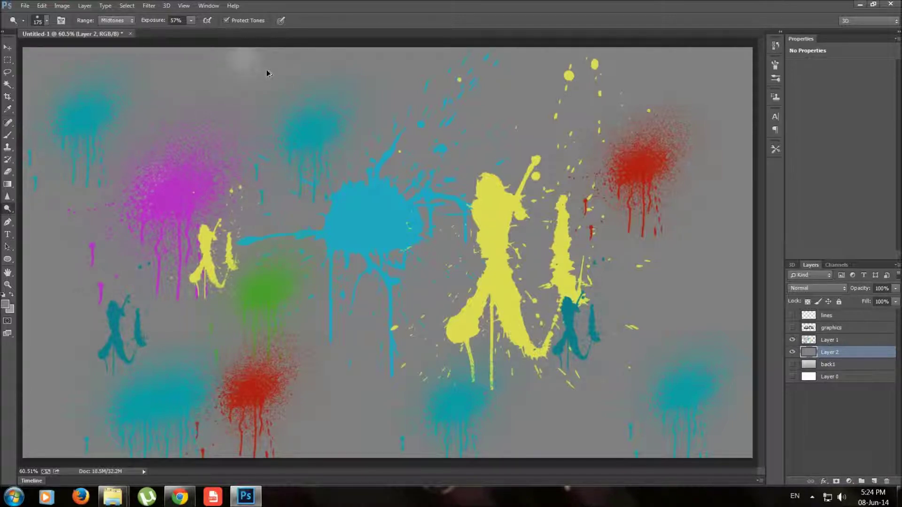
pyautogui.hotkey('ctrl', 'alt', 'z')
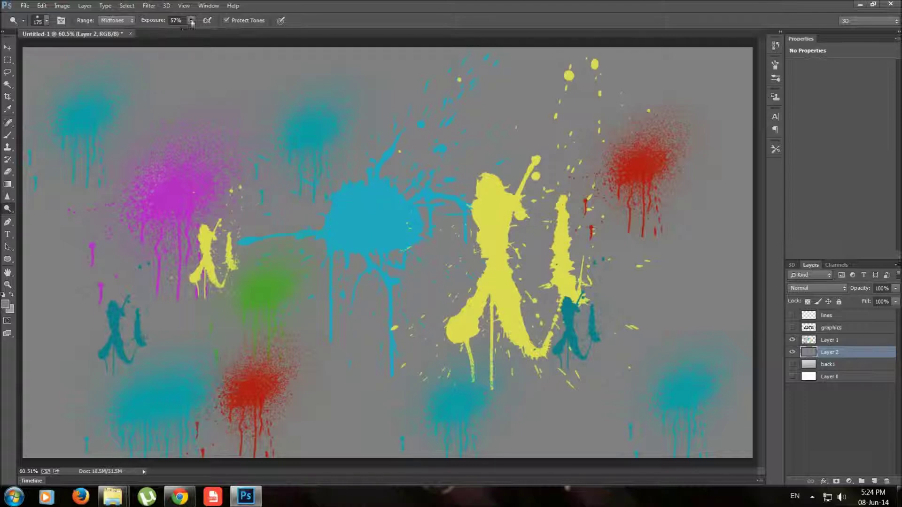
pyautogui.click(190, 20)
# Step: Lighten the grey around the yellow figure, top-left cyan blob, red splatter and M, showing the title
pyautogui.moveTo(493, 204)
pyautogui.mouseDown()
pyautogui.moveTo(479, 221)
pyautogui.moveTo(458, 336)
pyautogui.mouseUp()
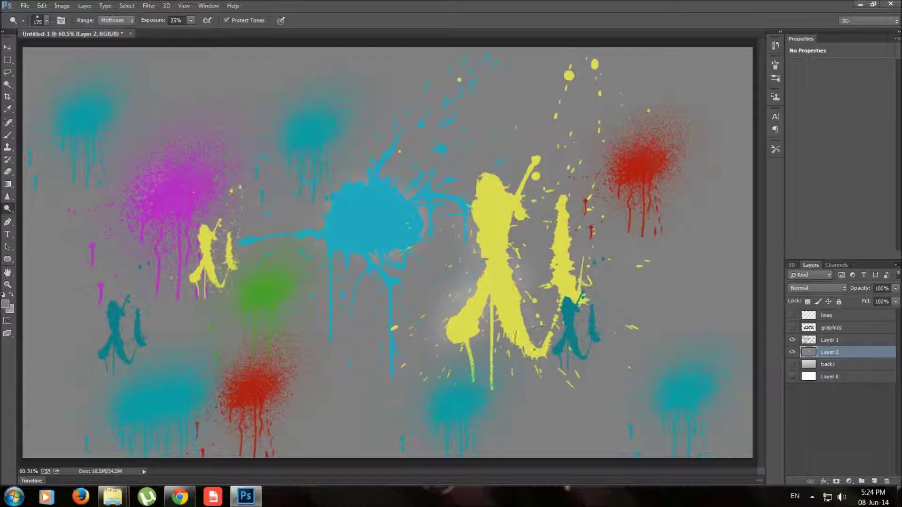
pyautogui.moveTo(503, 207); pyautogui.dragTo(516, 168)
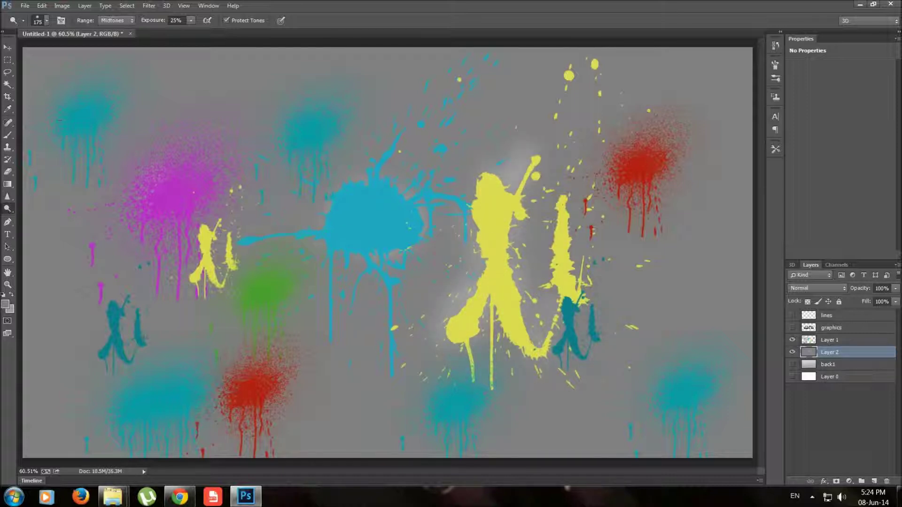
pyautogui.moveTo(110, 130)
pyautogui.mouseDown()
pyautogui.moveTo(108, 93)
pyautogui.moveTo(52, 146)
pyautogui.moveTo(84, 186)
pyautogui.moveTo(84, 84)
pyautogui.mouseUp()
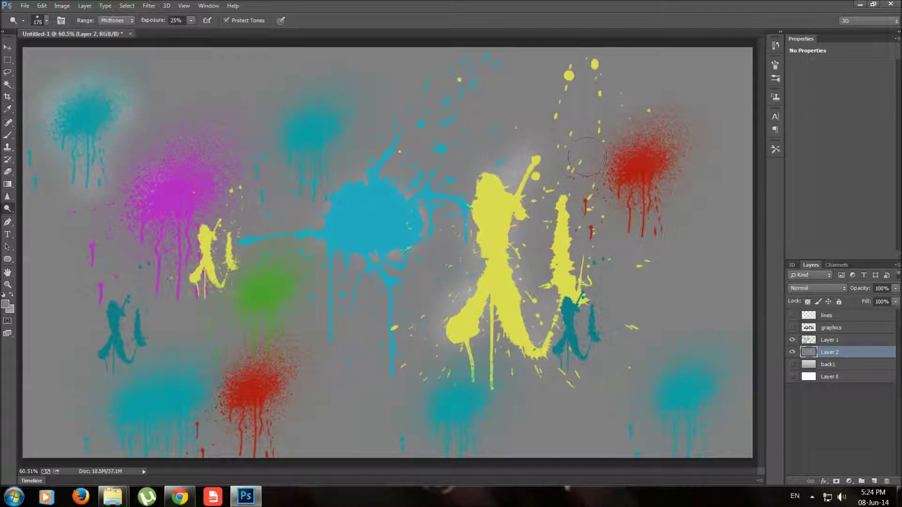
pyautogui.moveTo(606, 165)
pyautogui.mouseDown()
pyautogui.moveTo(667, 197)
pyautogui.moveTo(606, 140)
pyautogui.mouseUp()
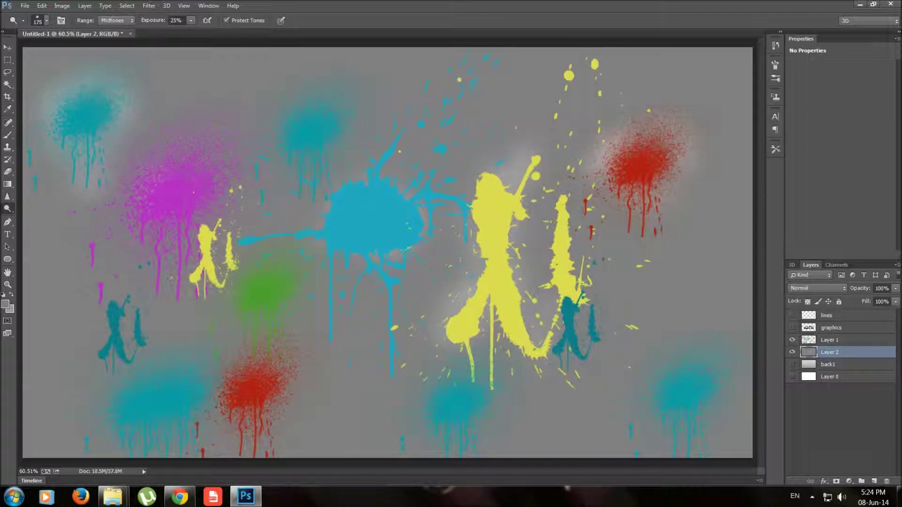
pyautogui.click(792, 328)
pyautogui.moveTo(573, 243)
pyautogui.mouseDown()
pyautogui.moveTo(571, 231)
pyautogui.moveTo(533, 214)
pyautogui.moveTo(547, 200)
pyautogui.moveTo(514, 227)
pyautogui.moveTo(502, 207)
pyautogui.moveTo(470, 235)
pyautogui.moveTo(474, 197)
pyautogui.moveTo(444, 211)
pyautogui.mouseUp()
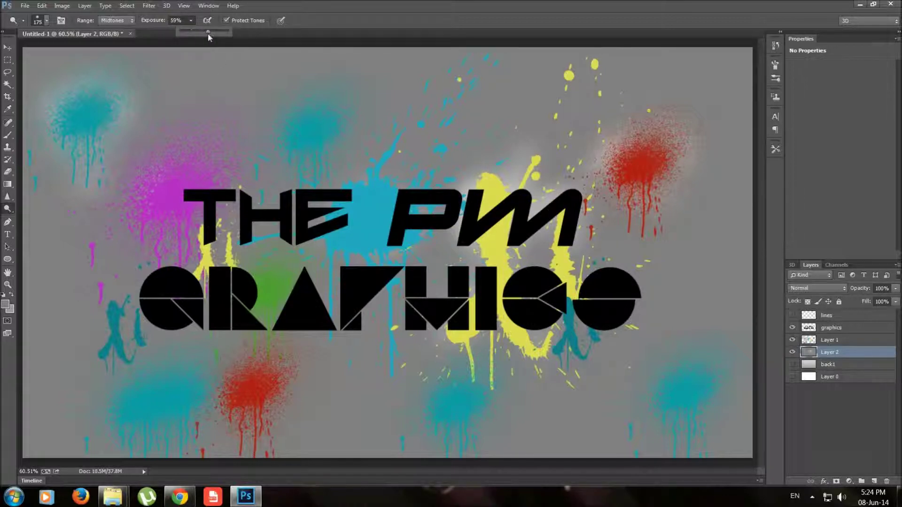
# Step: Dodge around THE, E, P, M, the final S and R into a white halo
pyautogui.moveTo(337, 187)
pyautogui.mouseDown()
pyautogui.moveTo(210, 197)
pyautogui.moveTo(212, 221)
pyautogui.moveTo(272, 230)
pyautogui.moveTo(313, 223)
pyautogui.moveTo(319, 203)
pyautogui.moveTo(303, 223)
pyautogui.mouseUp()
pyautogui.moveTo(400, 249)
pyautogui.mouseDown()
pyautogui.moveTo(439, 214)
pyautogui.moveTo(488, 244)
pyautogui.moveTo(569, 221)
pyautogui.moveTo(507, 223)
pyautogui.moveTo(500, 206)
pyautogui.mouseUp()
pyautogui.moveTo(610, 308)
pyautogui.mouseDown()
pyautogui.moveTo(629, 314)
pyautogui.moveTo(479, 339)
pyautogui.moveTo(392, 317)
pyautogui.moveTo(404, 292)
pyautogui.moveTo(329, 324)
pyautogui.moveTo(263, 324)
pyautogui.moveTo(239, 272)
pyautogui.moveTo(211, 324)
pyautogui.moveTo(208, 303)
pyautogui.moveTo(155, 268)
pyautogui.moveTo(197, 328)
pyautogui.moveTo(141, 268)
pyautogui.moveTo(179, 336)
pyautogui.mouseUp()
pyautogui.moveTo(184, 291)
pyautogui.mouseDown()
pyautogui.moveTo(216, 206)
pyautogui.moveTo(202, 221)
pyautogui.moveTo(195, 209)
pyautogui.mouseUp()
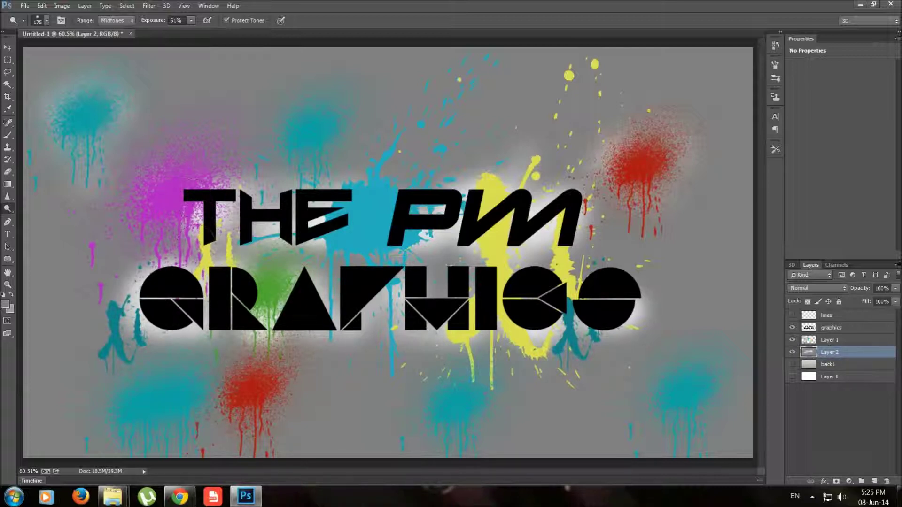
pyautogui.moveTo(196, 243); pyautogui.dragTo(225, 282)
pyautogui.click(817, 285)
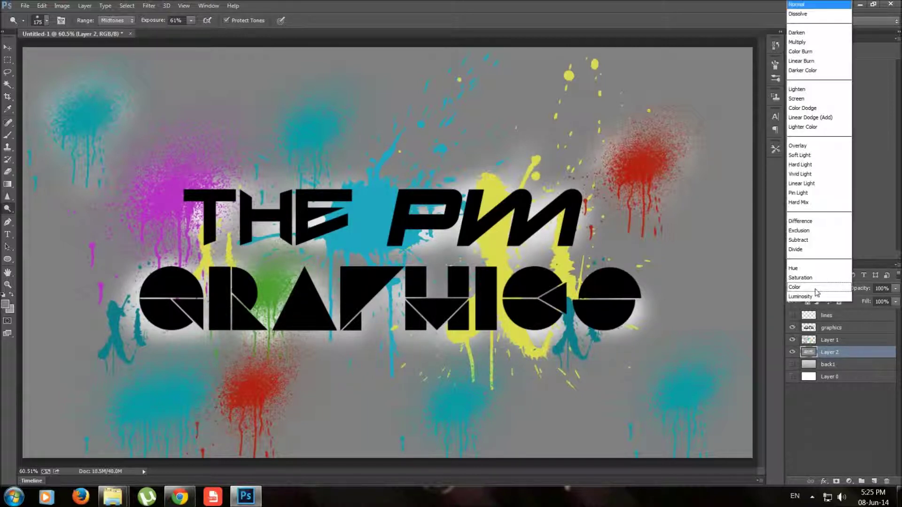
# Step: Set Layer 2's blend mode to Soft Light, testing a lower Fill before restoring it
pyautogui.click(831, 291)
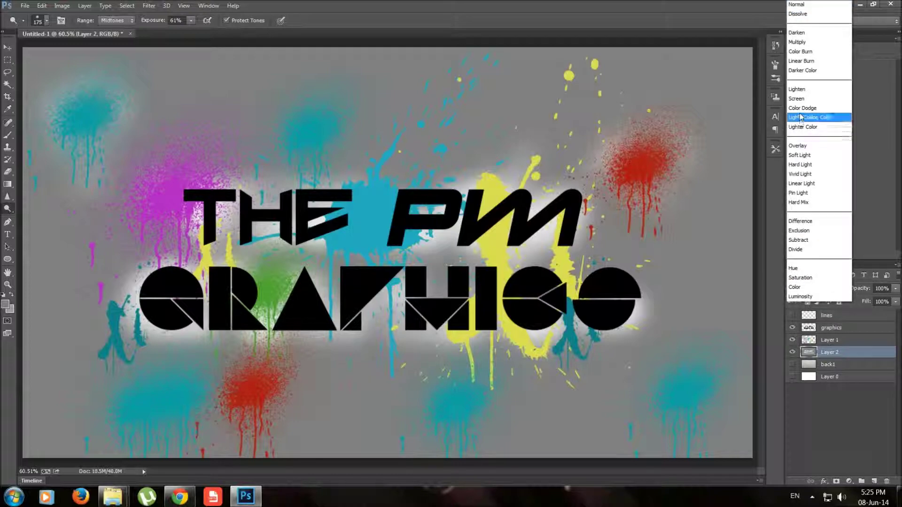
pyautogui.click(801, 155)
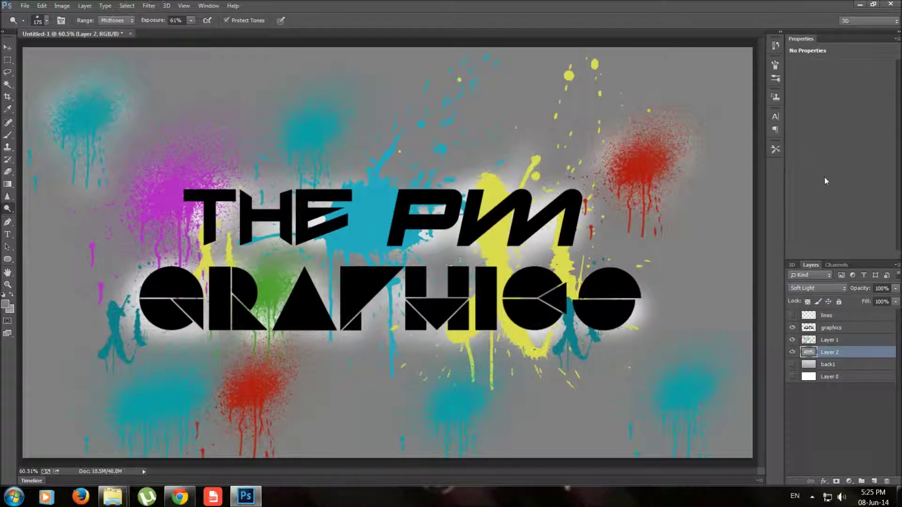
pyautogui.click(896, 302)
pyautogui.moveTo(894, 303)
pyautogui.mouseDown()
pyautogui.moveTo(864, 298)
pyautogui.moveTo(894, 303)
pyautogui.mouseUp()
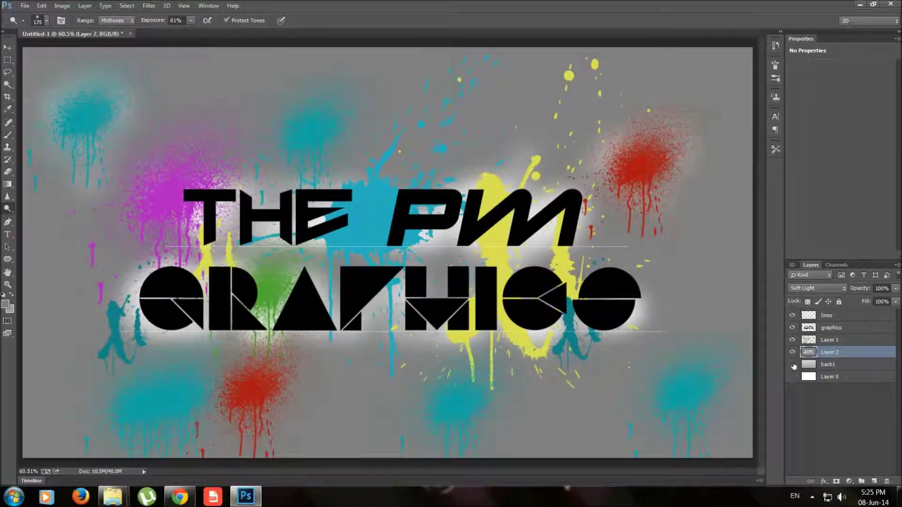
# Step: Turn on the back1 and Layer 0 backgrounds, keep Fill at 100%, and show back1 alone
pyautogui.moveTo(793, 364); pyautogui.dragTo(799, 380)
pyautogui.click(896, 301)
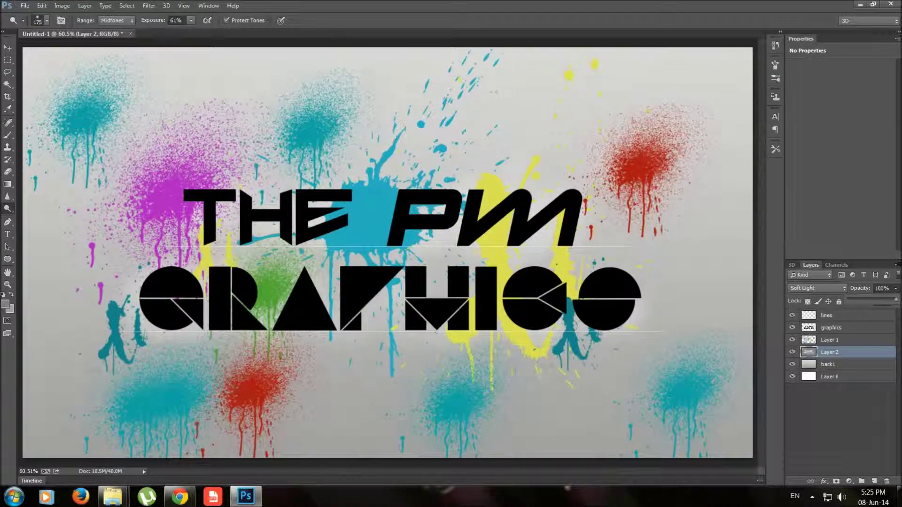
pyautogui.click(896, 290)
pyautogui.click(831, 366)
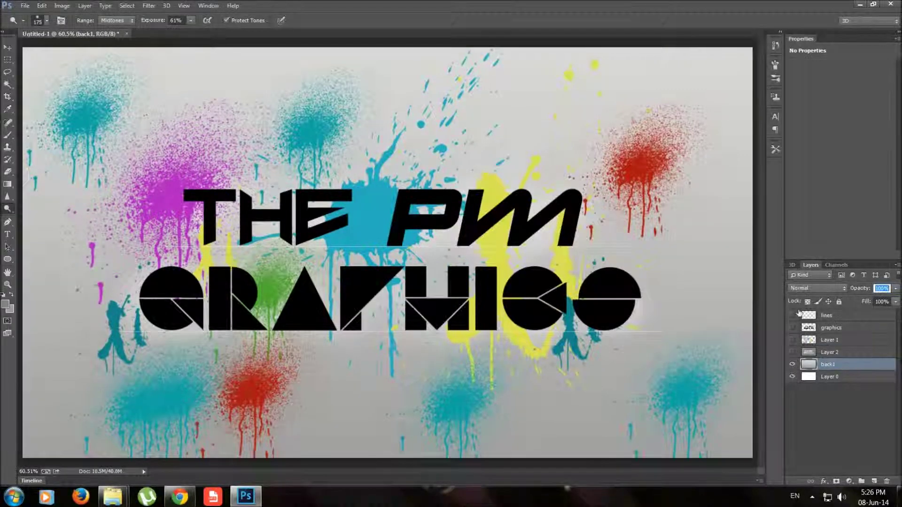
# Step: Lighten back1 with an Exposure adjustment: Exposure 0, Offset 0, Gamma Correction about 0.83
pyautogui.keyDown('alt'); pyautogui.click(792, 364); pyautogui.keyUp('alt')
pyautogui.click(62, 6)
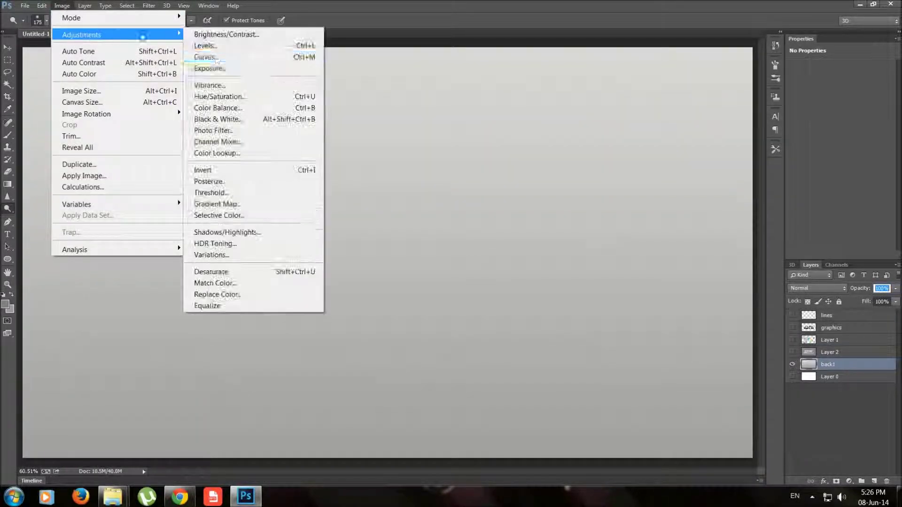
pyautogui.click(206, 66)
pyautogui.moveTo(584, 201); pyautogui.dragTo(596, 202)
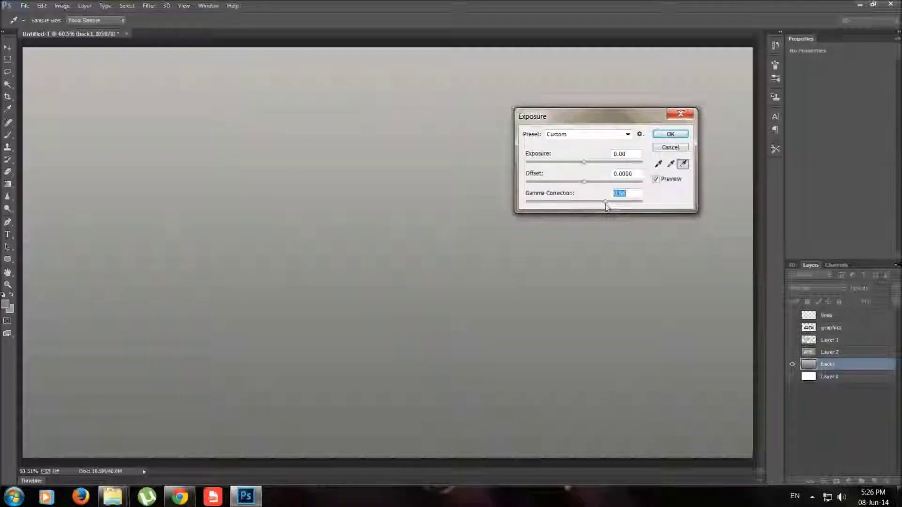
pyautogui.hotkey('shift', 'Tab')
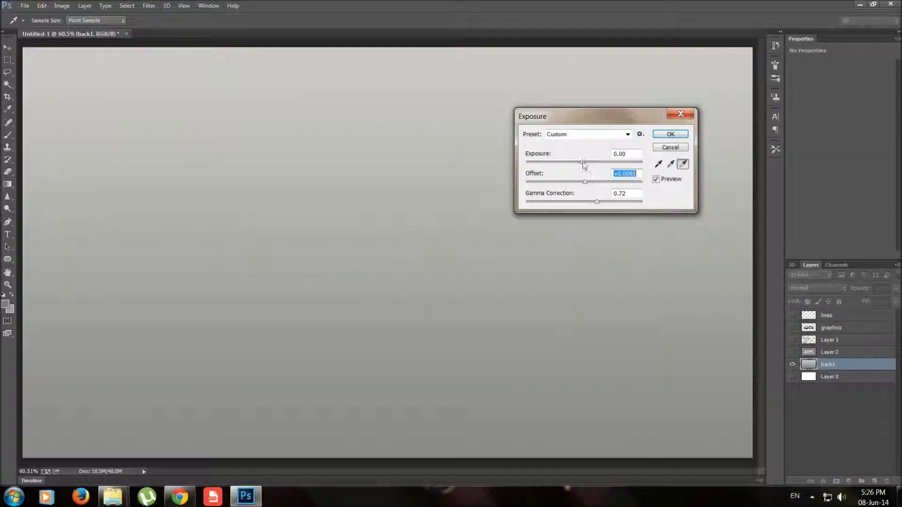
pyautogui.moveTo(584, 162); pyautogui.dragTo(580, 162)
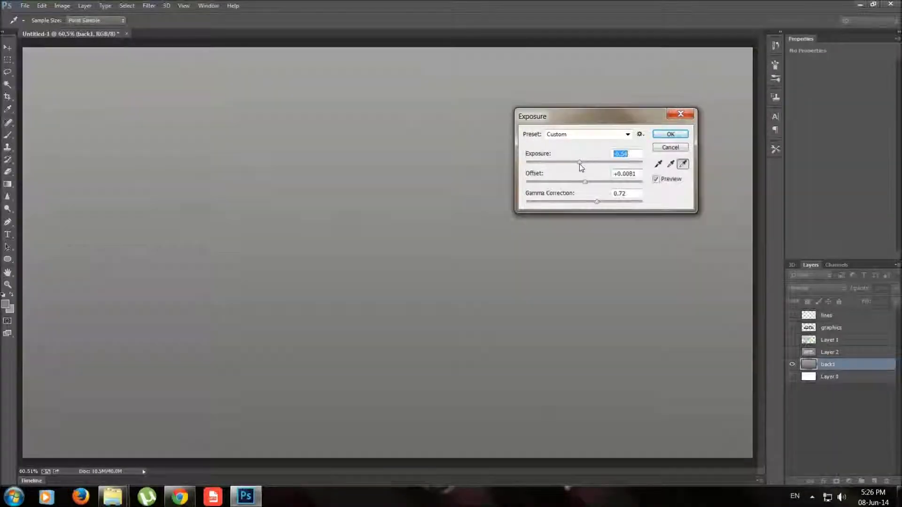
pyautogui.write('0')
pyautogui.press('Tab')
pyautogui.write('0')
pyautogui.moveTo(597, 201); pyautogui.dragTo(590, 201)
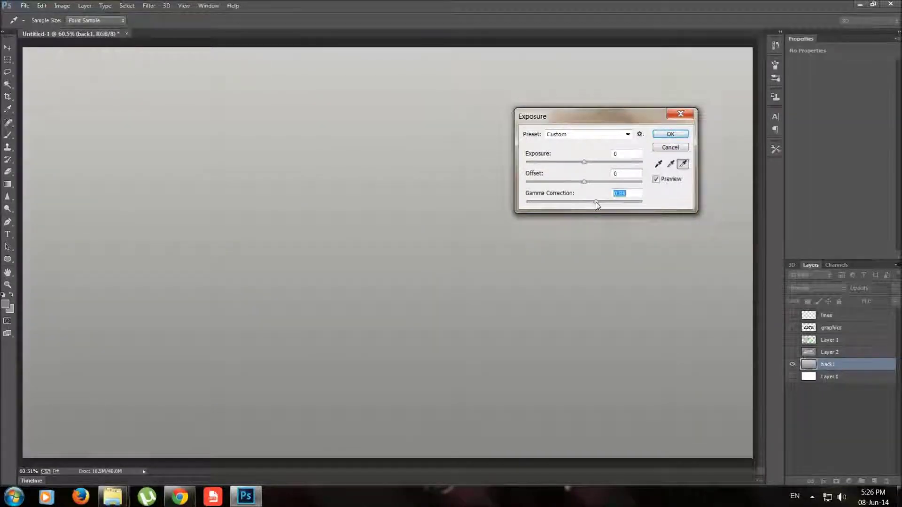
pyautogui.click(671, 134)
# Step: Give back1 an S-shaped Curves contrast boost, then show all artwork layers again
pyautogui.press('o')
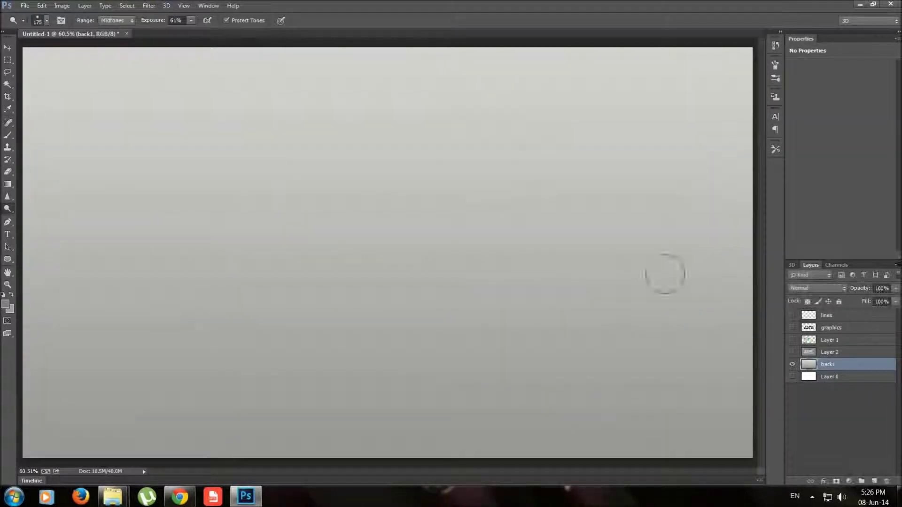
pyautogui.click(61, 5)
pyautogui.click(211, 67)
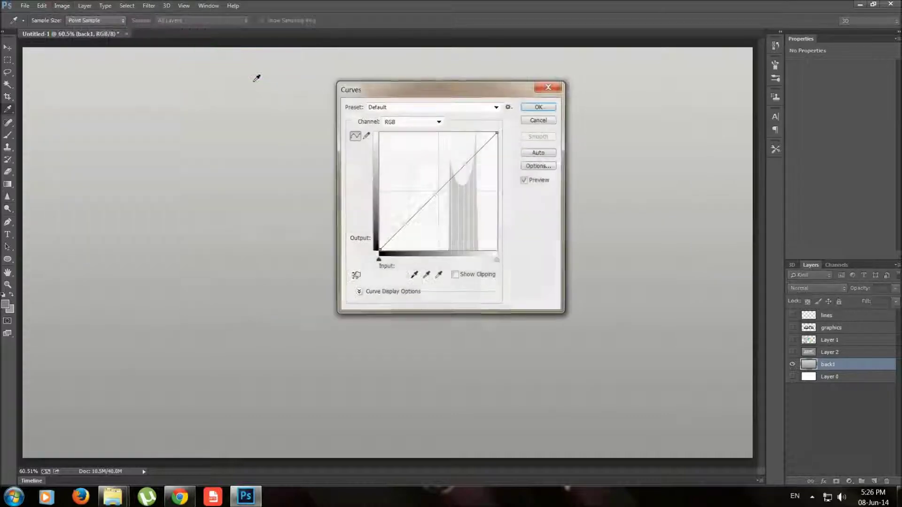
pyautogui.moveTo(473, 155); pyautogui.dragTo(476, 150)
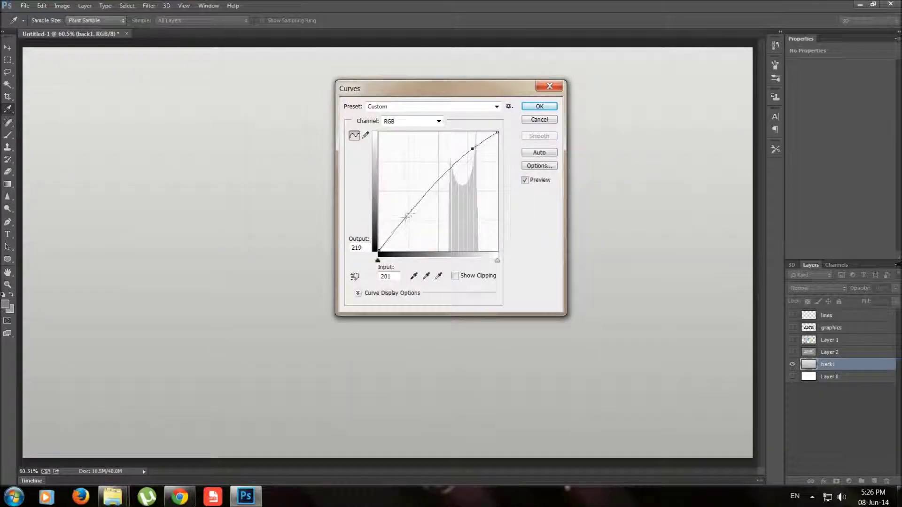
pyautogui.moveTo(405, 221); pyautogui.dragTo(405, 226)
pyautogui.click(541, 106)
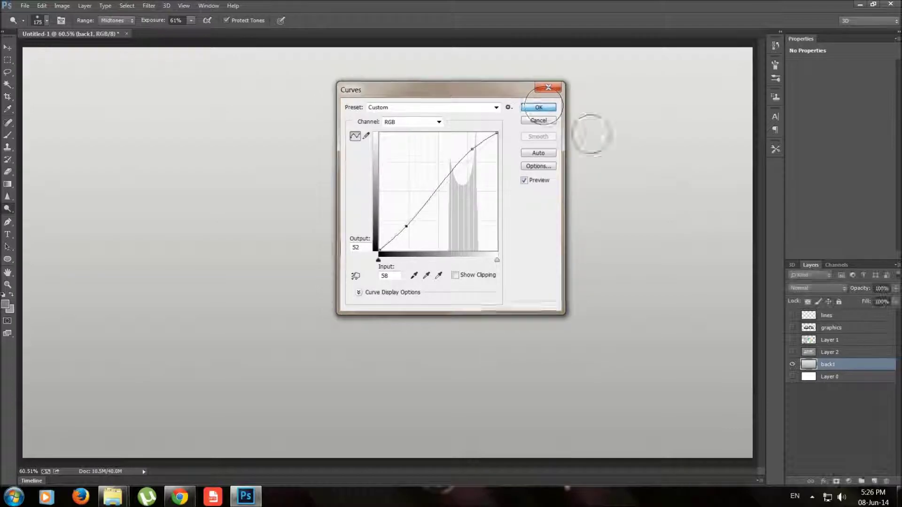
pyautogui.click(793, 376)
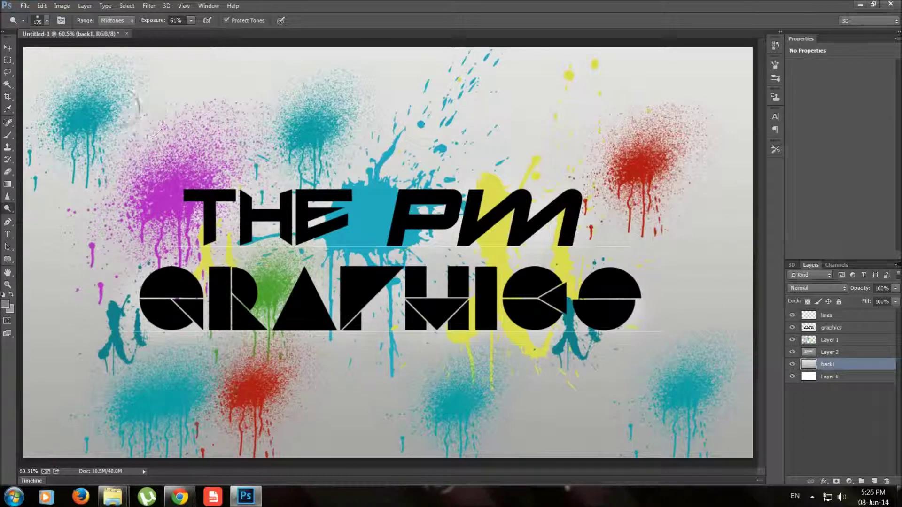
pyautogui.click(25, 6)
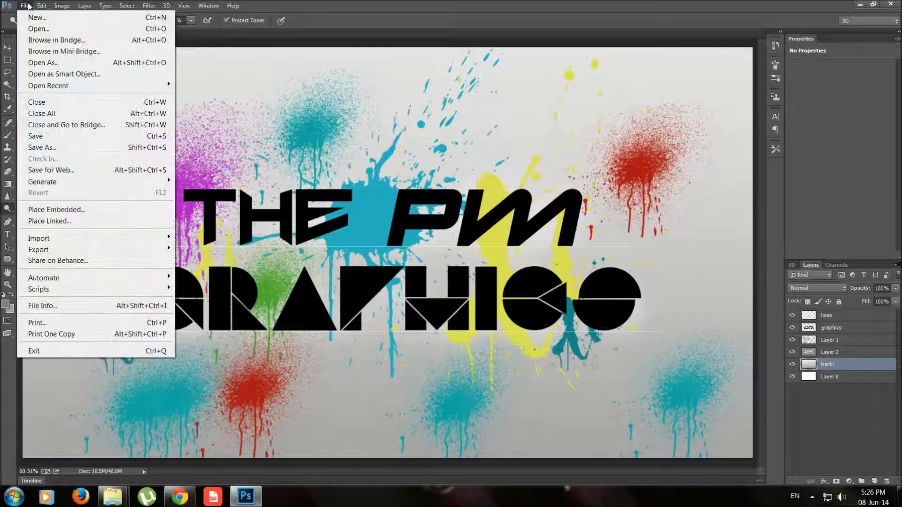